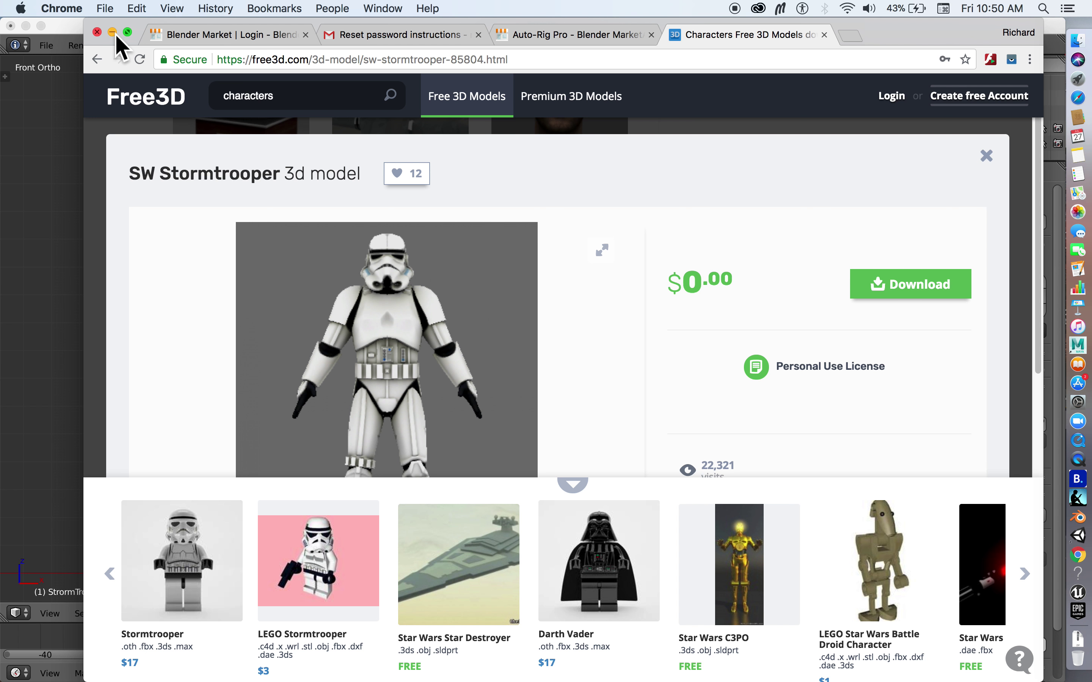
View the Auto-Rig Pro product page on Blender Market, and switch to Blender to look over the armature types available to add.
{"action": "left_click", "coordinate": [606, 37]}
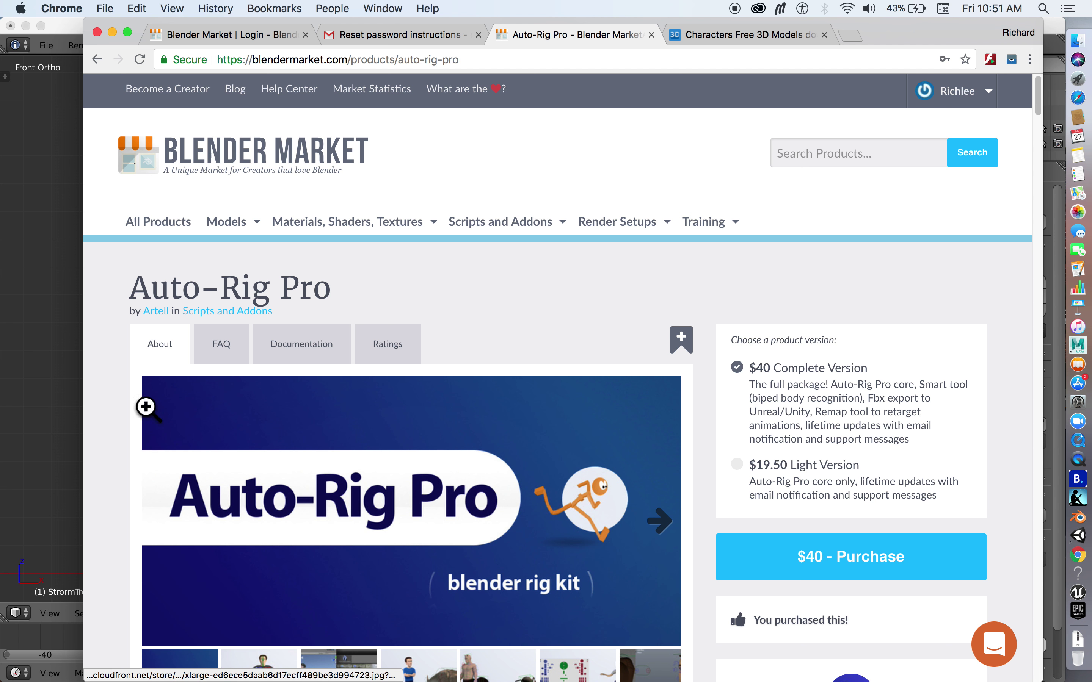
{"action": "left_click", "coordinate": [36, 401]}
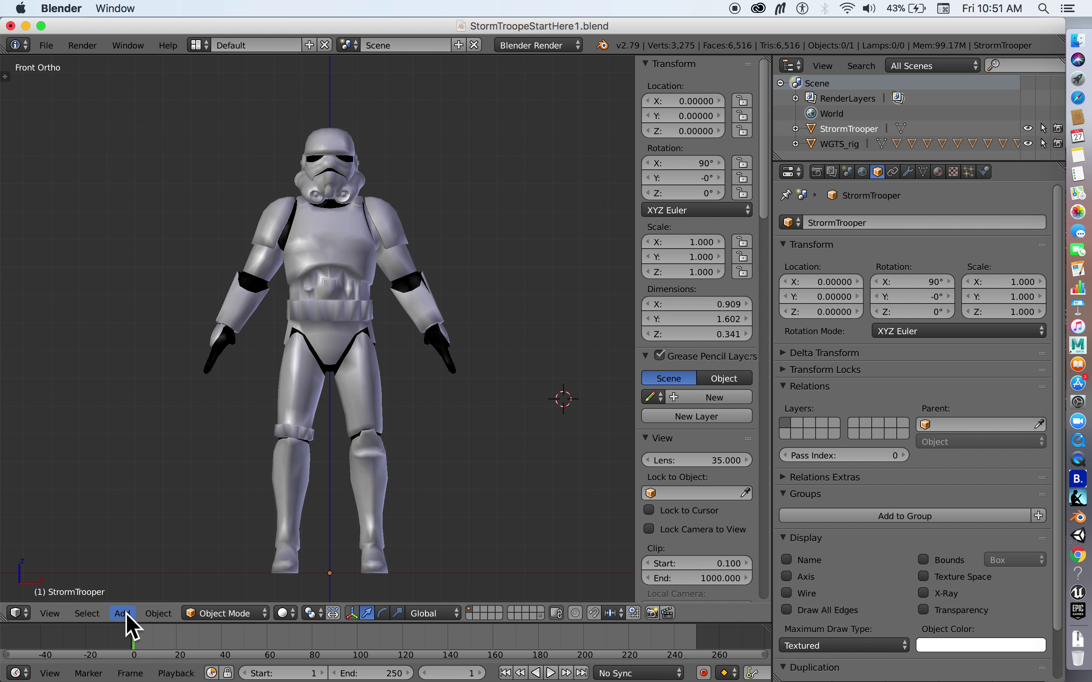
{"action": "key", "text": "shift+a"}
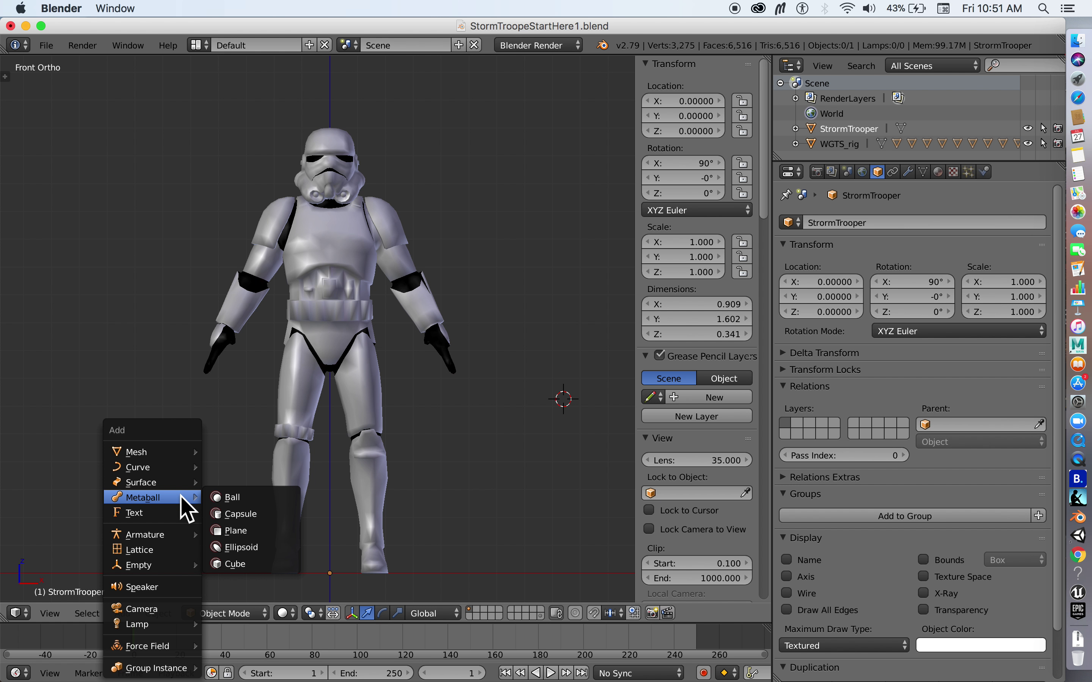
{"action": "mouse_move", "coordinate": [180, 536]}
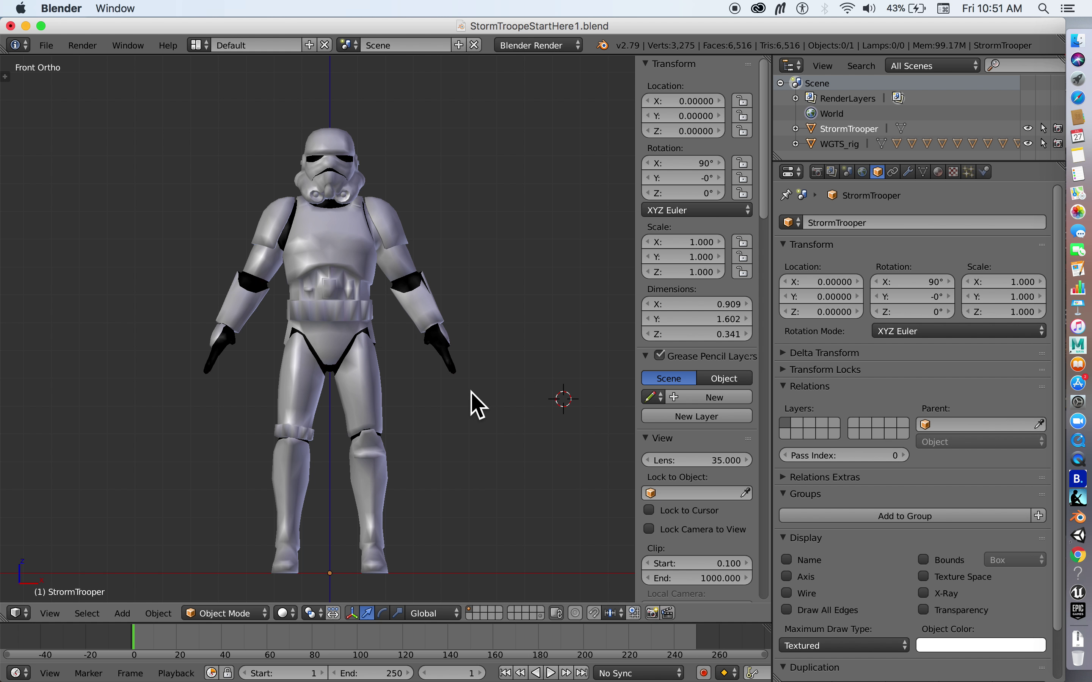
Switch to Unreal Editor and look at the ThirdPersonExampleMap level, moving its window in and back out of the way.
{"action": "left_click", "coordinate": [1079, 592]}
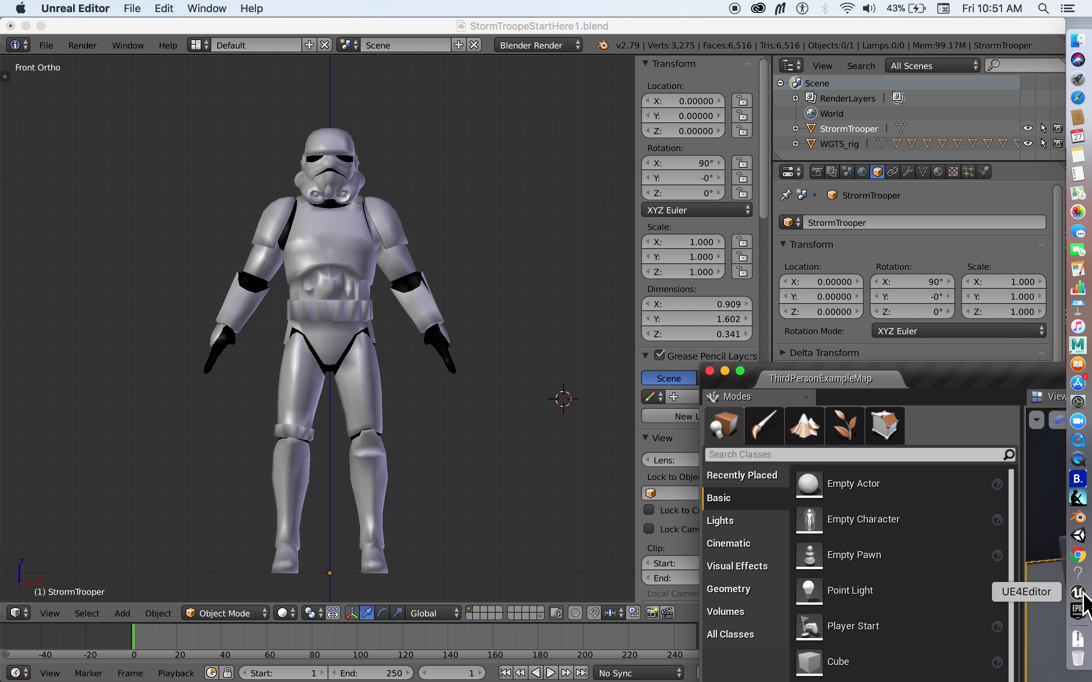
{"action": "left_click_drag", "start_coordinate": [929, 409], "coordinate": [310, 108]}
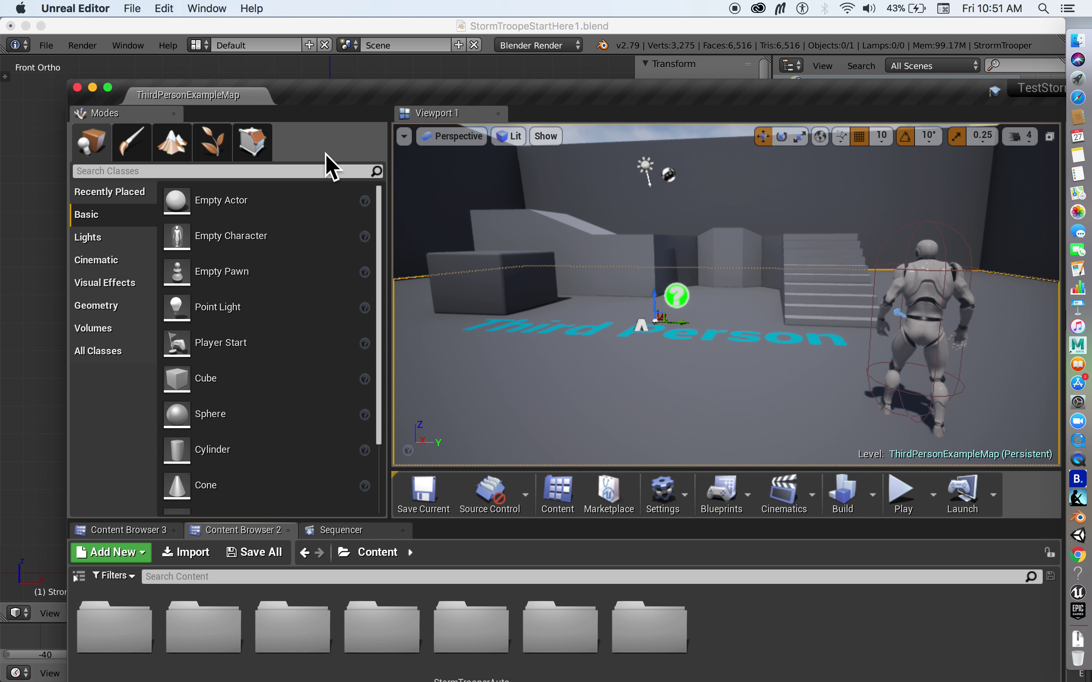
{"action": "left_click_drag", "start_coordinate": [323, 97], "coordinate": [1019, 433]}
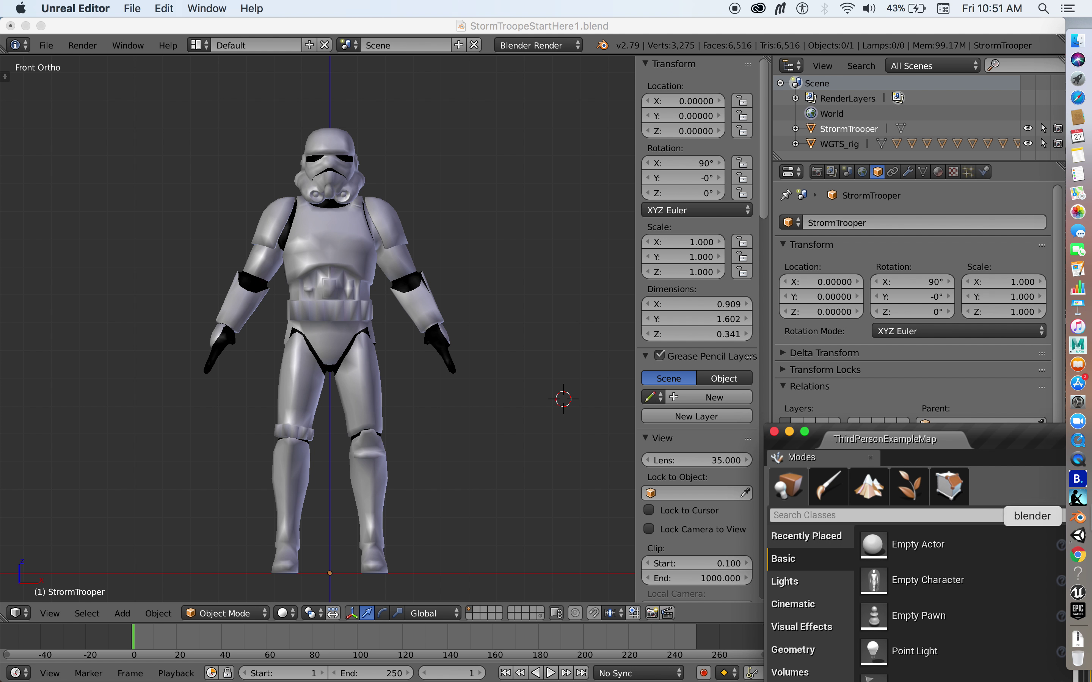
Review the Auto-Rig Pro versions offered on the Chrome product page and return to Blender.
{"action": "left_click", "coordinate": [1079, 557]}
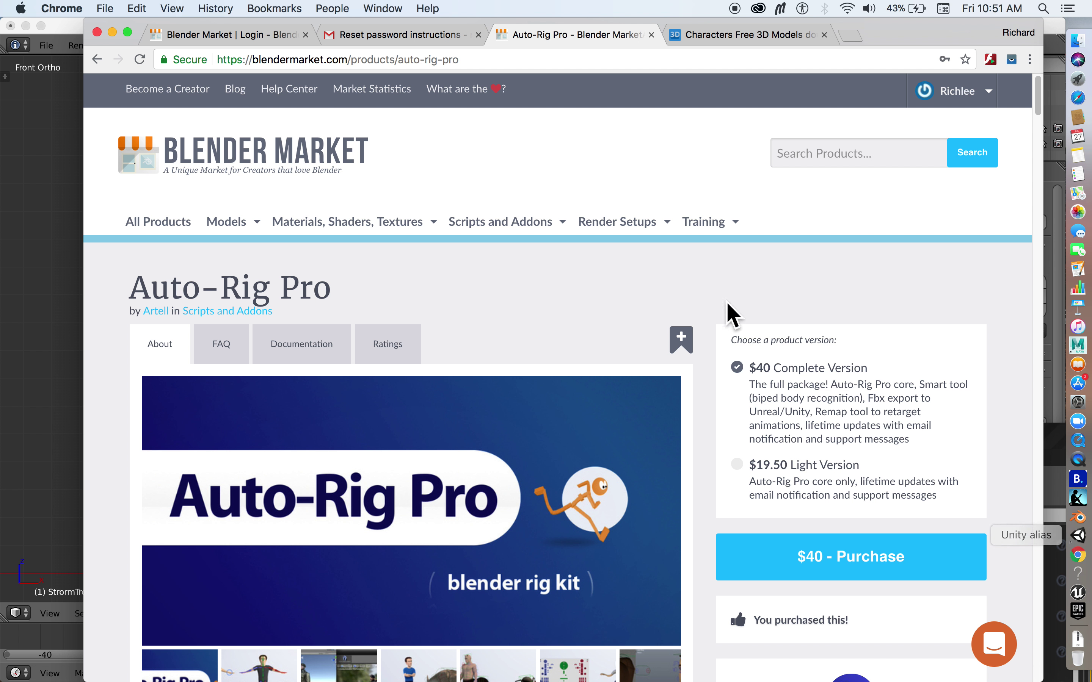
{"action": "scroll", "coordinate": [536, 399], "scroll_direction": "down", "scroll_amount": 2}
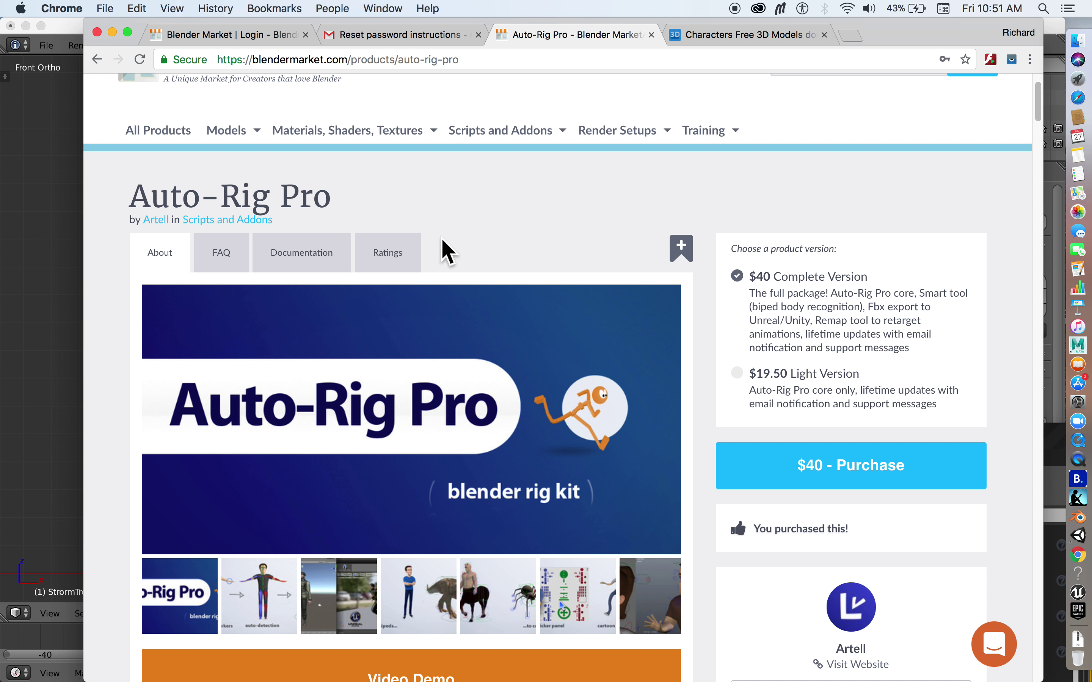
{"action": "left_click", "coordinate": [64, 196]}
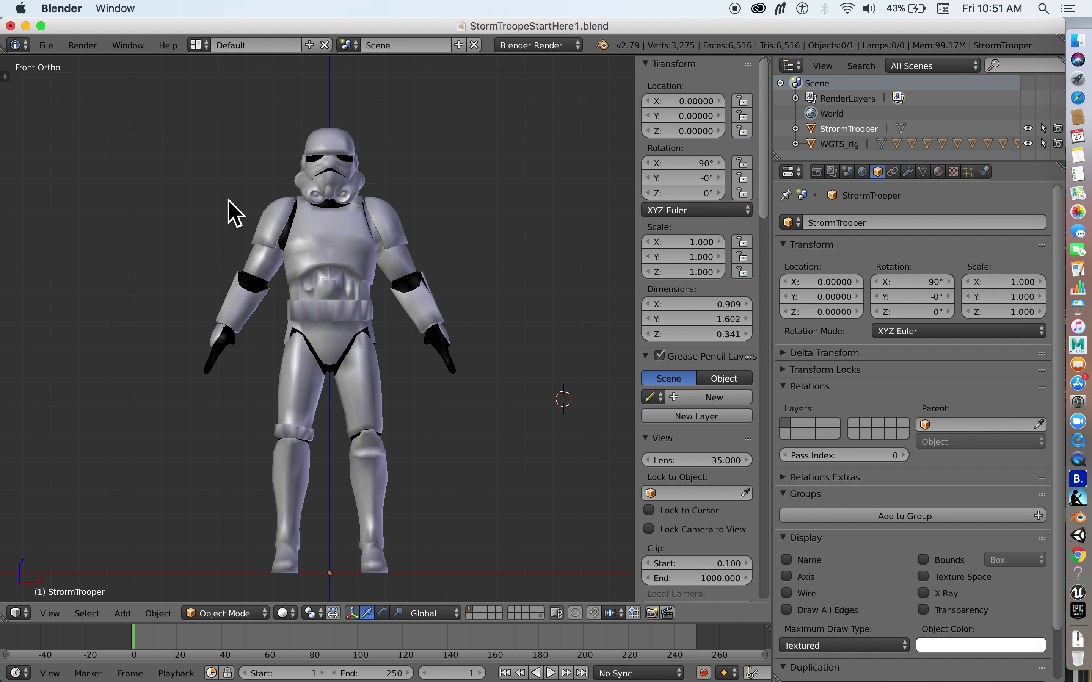
Browse the Downloads folder from the add-on installer in User Preferences and leave it without installing.
{"action": "key", "text": "ctrl+alt+u"}
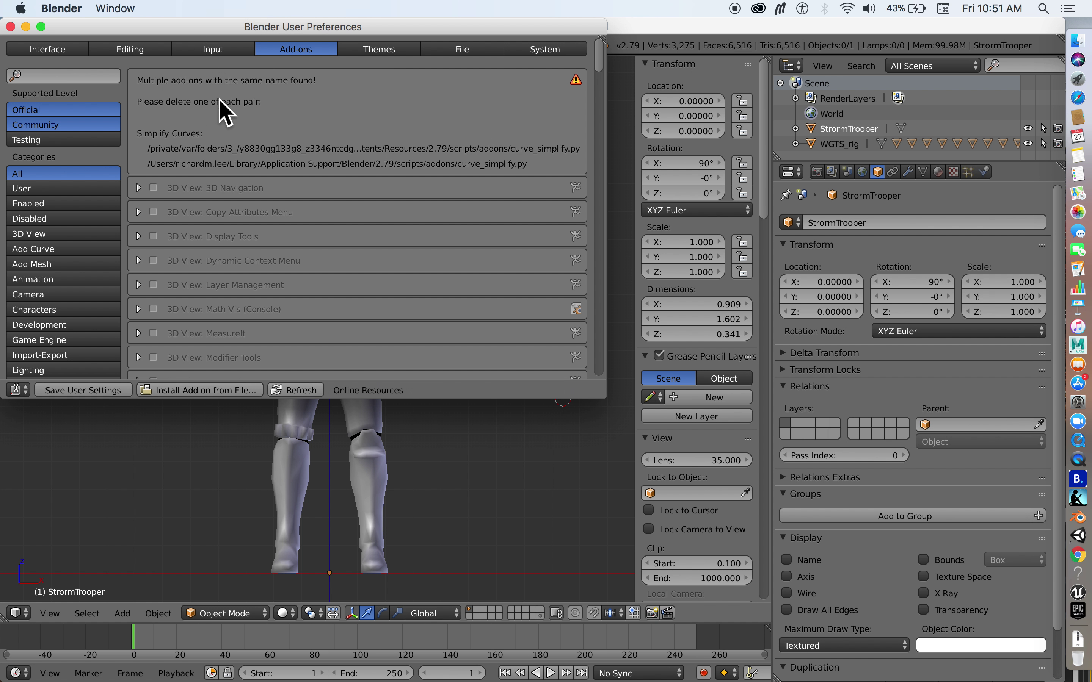
{"action": "left_click", "coordinate": [11, 27]}
{"action": "left_click", "coordinate": [47, 46]}
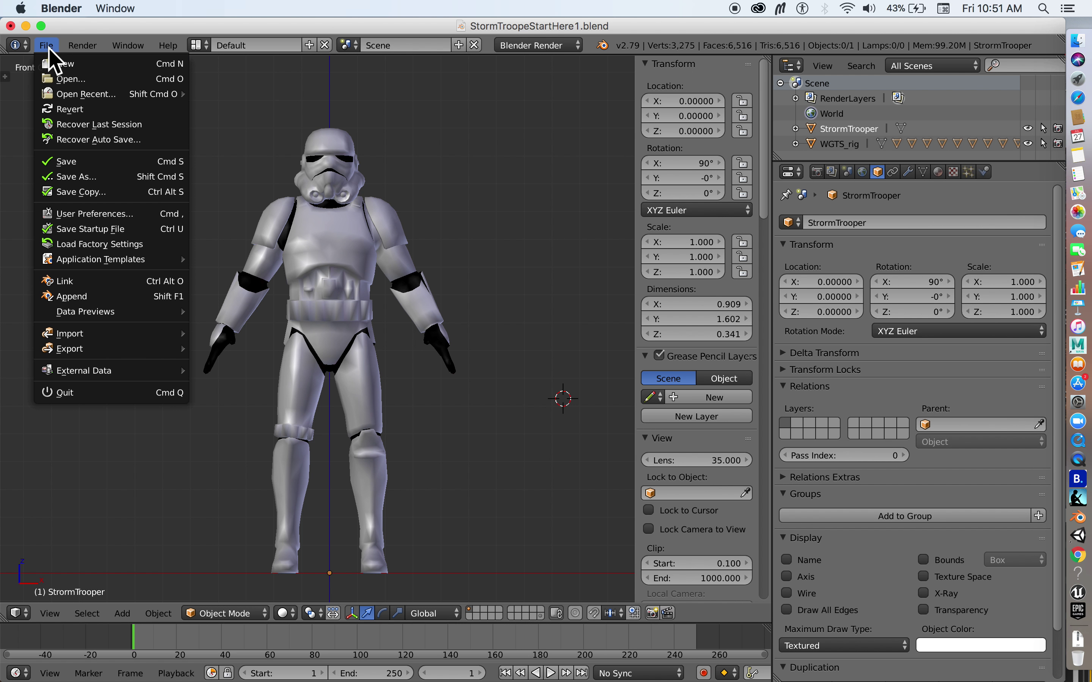
{"action": "left_click", "coordinate": [116, 213]}
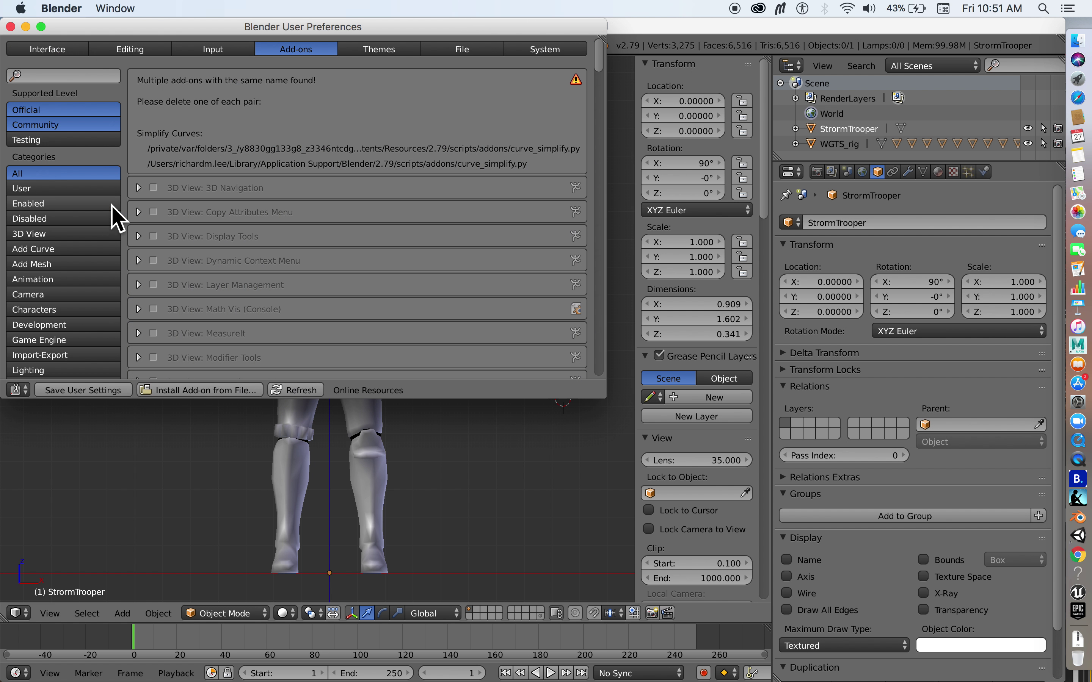
{"action": "left_click", "coordinate": [217, 392]}
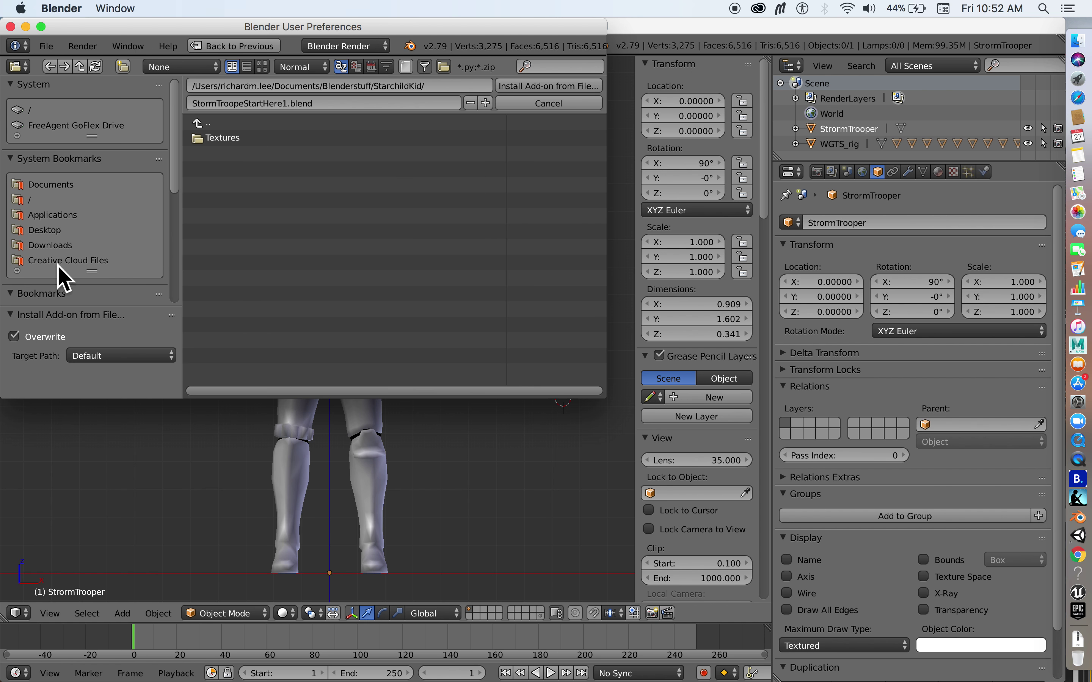
{"action": "left_click", "coordinate": [61, 245]}
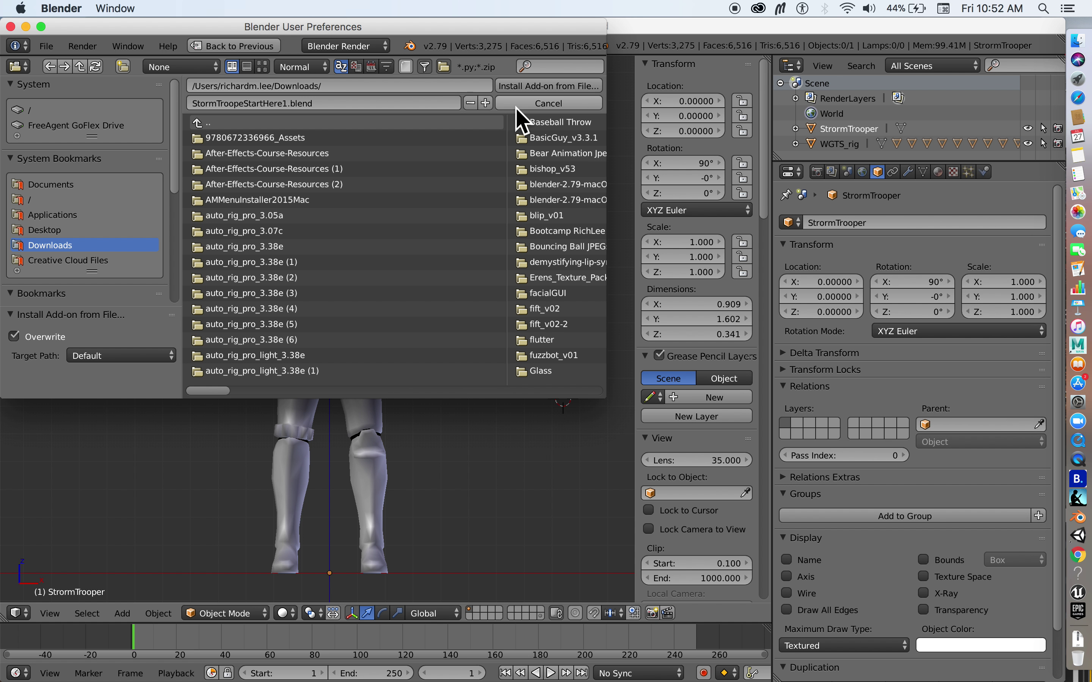
{"action": "left_click", "coordinate": [548, 104]}
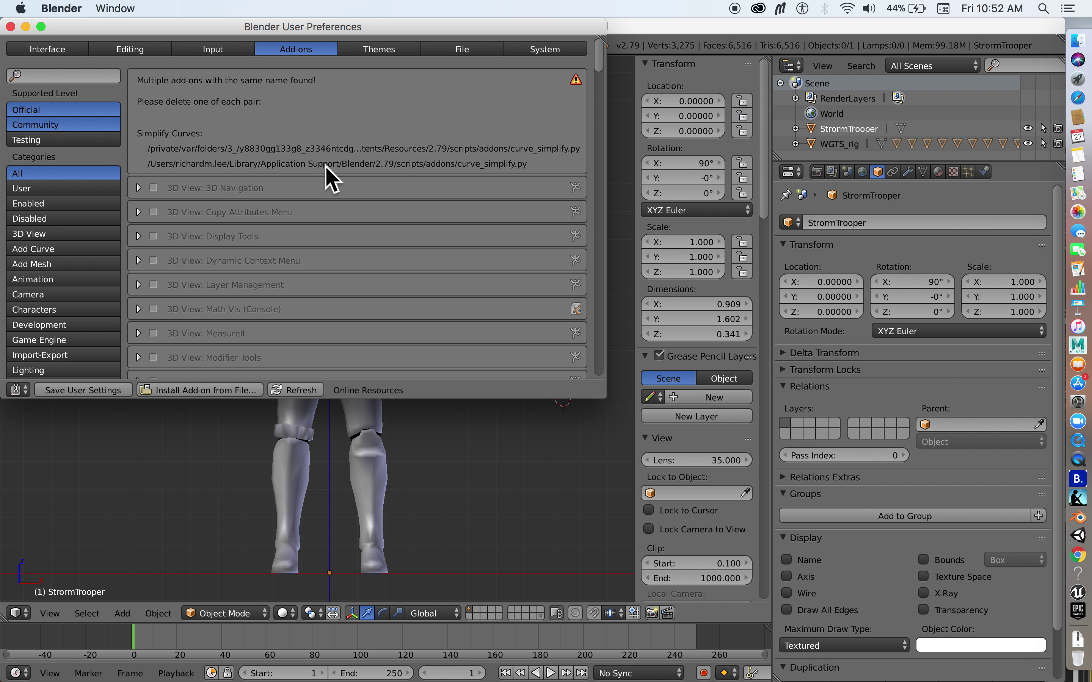
Search the add-ons for "auto" to check the Auto-Rig Pro entries and close the preferences.
{"action": "left_click", "coordinate": [69, 76]}
{"action": "type", "text": "auto"}
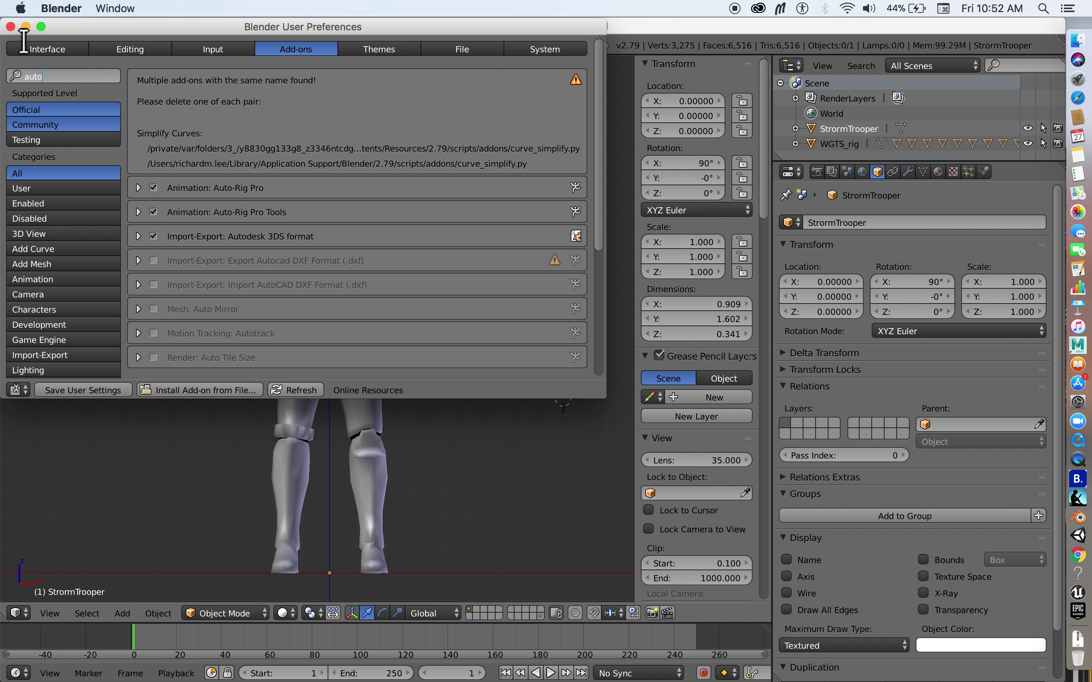
{"action": "left_click", "coordinate": [11, 26]}
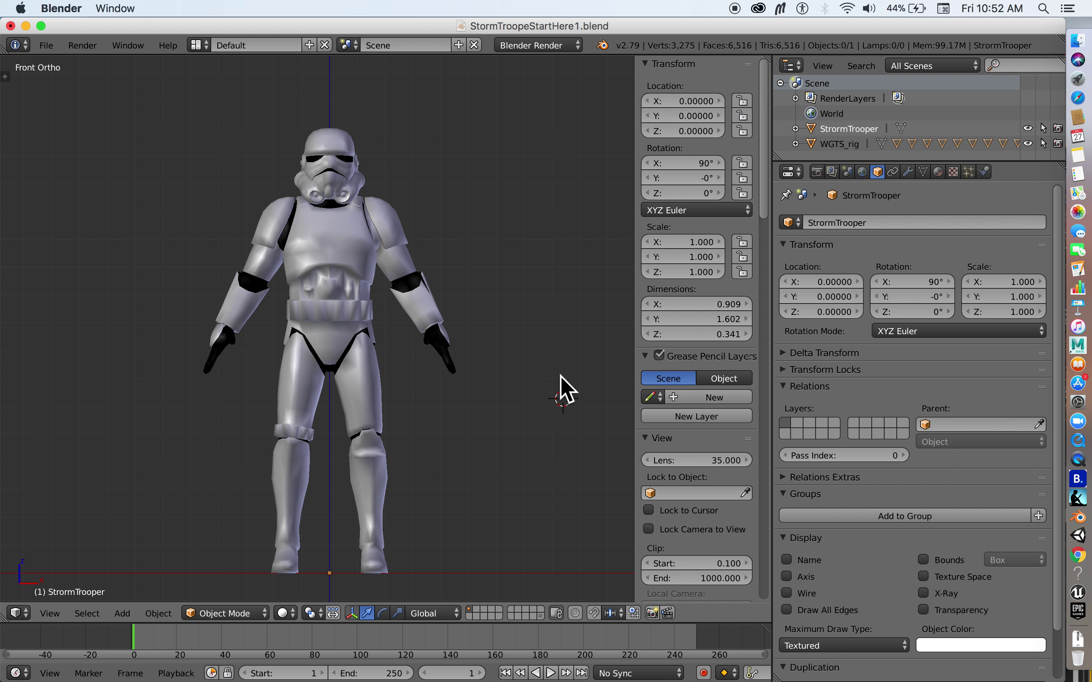
Select the stormtrooper mesh in the 3D view.
{"action": "key", "text": "n"}
{"action": "key", "text": "n"}
{"action": "mouse_move", "coordinate": [482, 390]}
{"action": "middle_mouse_down"}
{"action": "mouse_move", "coordinate": [402, 390]}
{"action": "mouse_move", "coordinate": [584, 404]}
{"action": "mouse_move", "coordinate": [419, 385]}
{"action": "mouse_move", "coordinate": [487, 388]}
{"action": "middle_mouse_up"}
{"action": "right_click", "coordinate": [347, 246]}
{"action": "mouse_move", "coordinate": [434, 310]}
{"action": "middle_mouse_down"}
{"action": "mouse_move", "coordinate": [361, 317]}
{"action": "mouse_move", "coordinate": [475, 329]}
{"action": "mouse_move", "coordinate": [437, 305]}
{"action": "middle_mouse_up"}
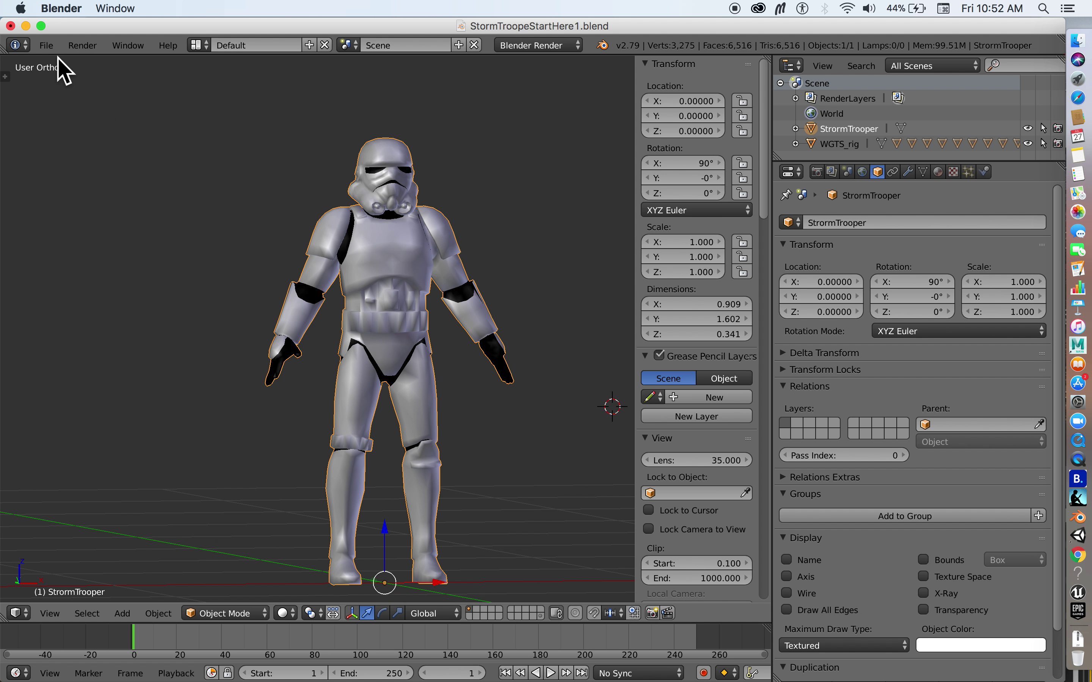
Enable Rotate Around Selection in the interface preferences and test orbiting around the stormtrooper.
{"action": "left_click", "coordinate": [47, 45]}
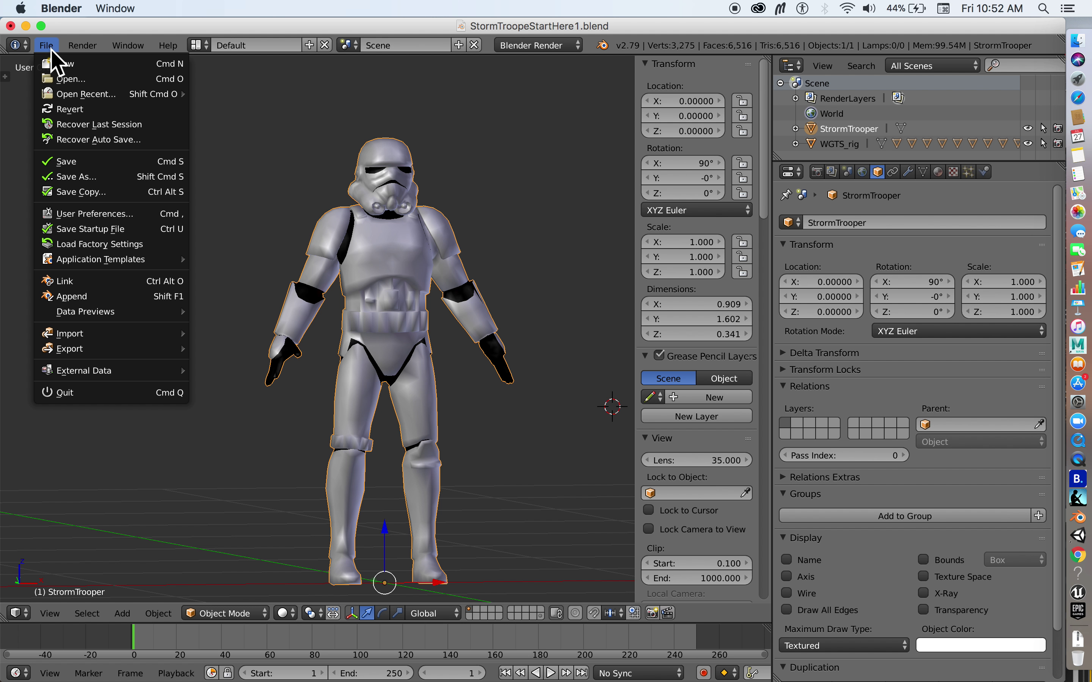
{"action": "left_click", "coordinate": [93, 214]}
{"action": "left_click", "coordinate": [36, 51]}
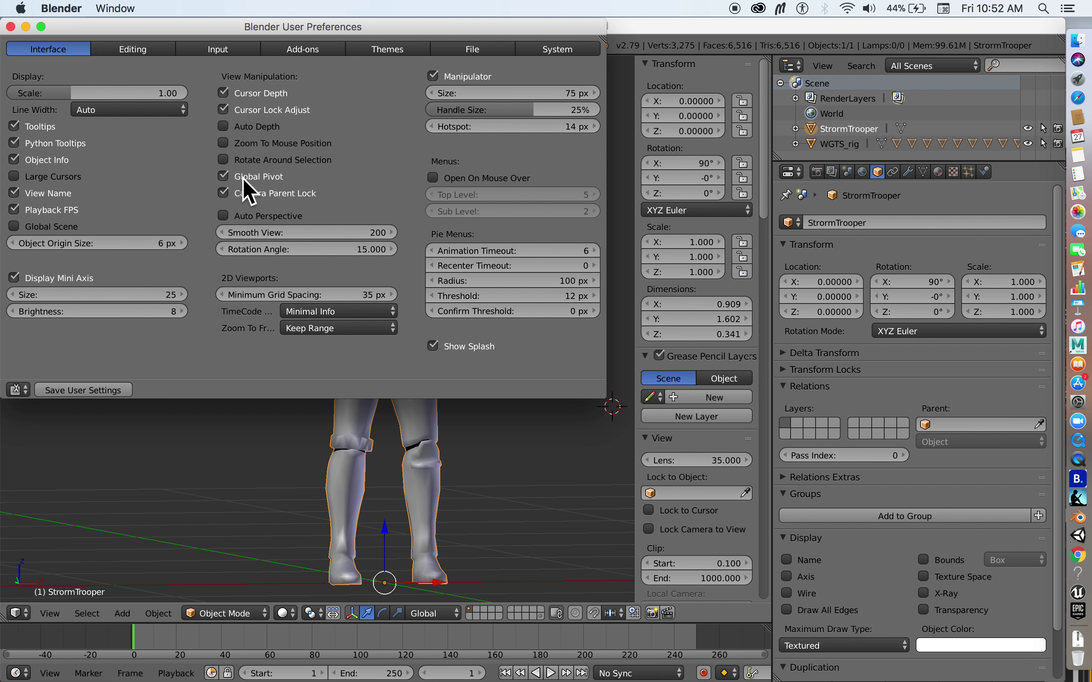
{"action": "left_click", "coordinate": [225, 161]}
{"action": "left_click", "coordinate": [10, 26]}
{"action": "middle_click_drag", "start_coordinate": [334, 295], "coordinate": [384, 356]}
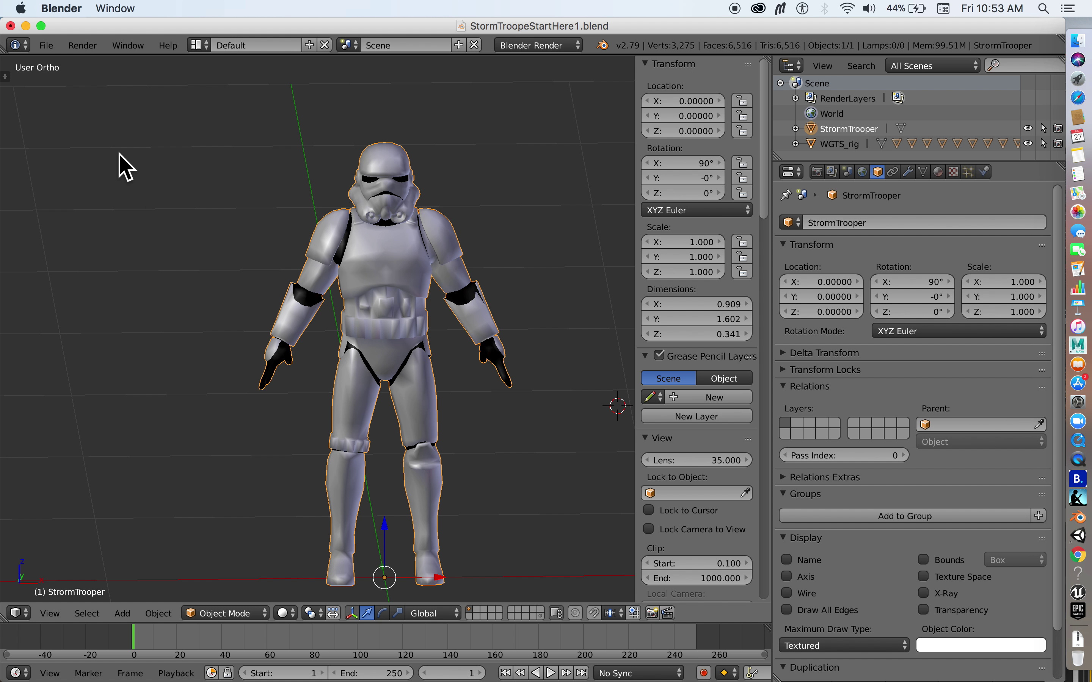
Check the mouse, numpad emulation and orbit settings in the input preferences and close the preferences.
{"action": "key", "text": "ctrl+alt+u"}
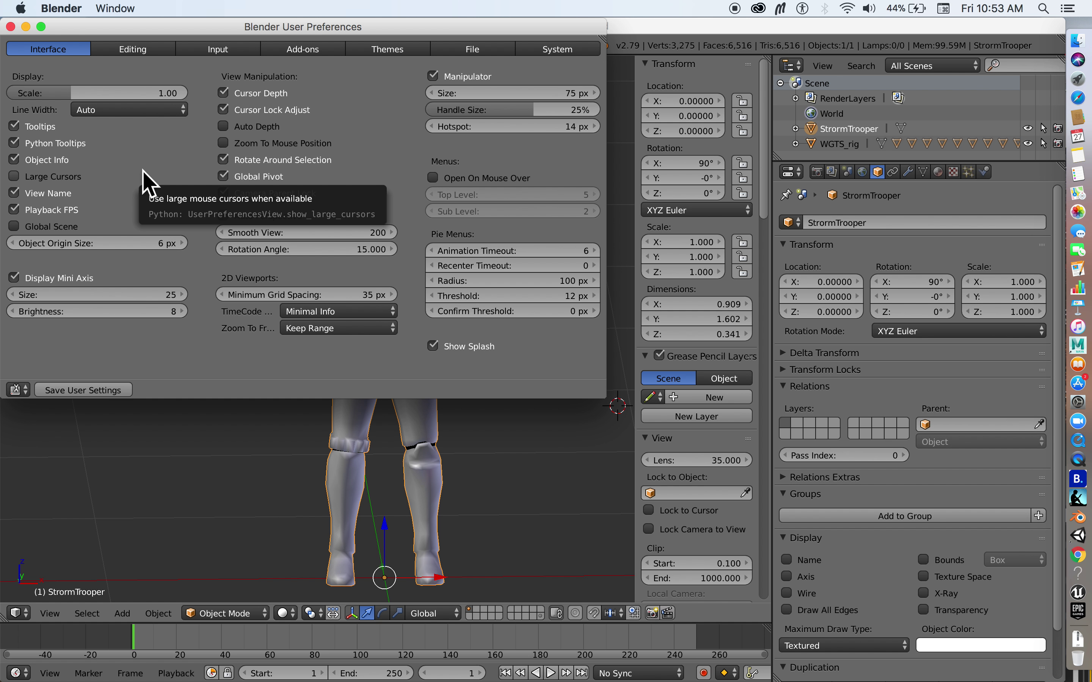
{"action": "left_click", "coordinate": [194, 48]}
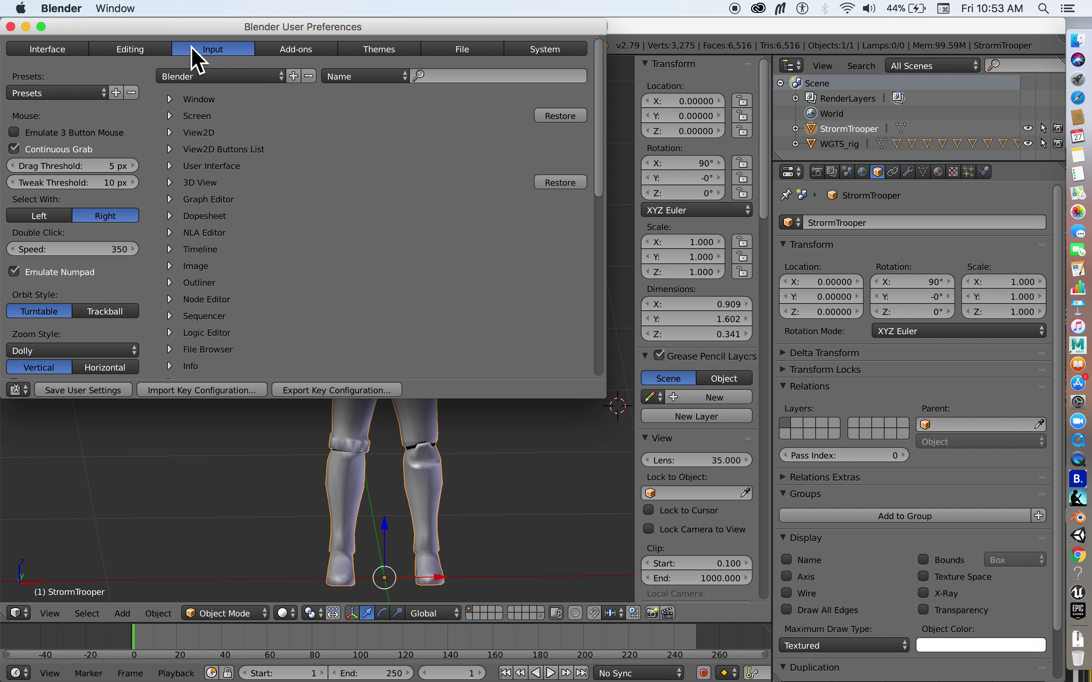
{"action": "scroll", "coordinate": [72, 204], "scroll_direction": "down", "scroll_amount": 3}
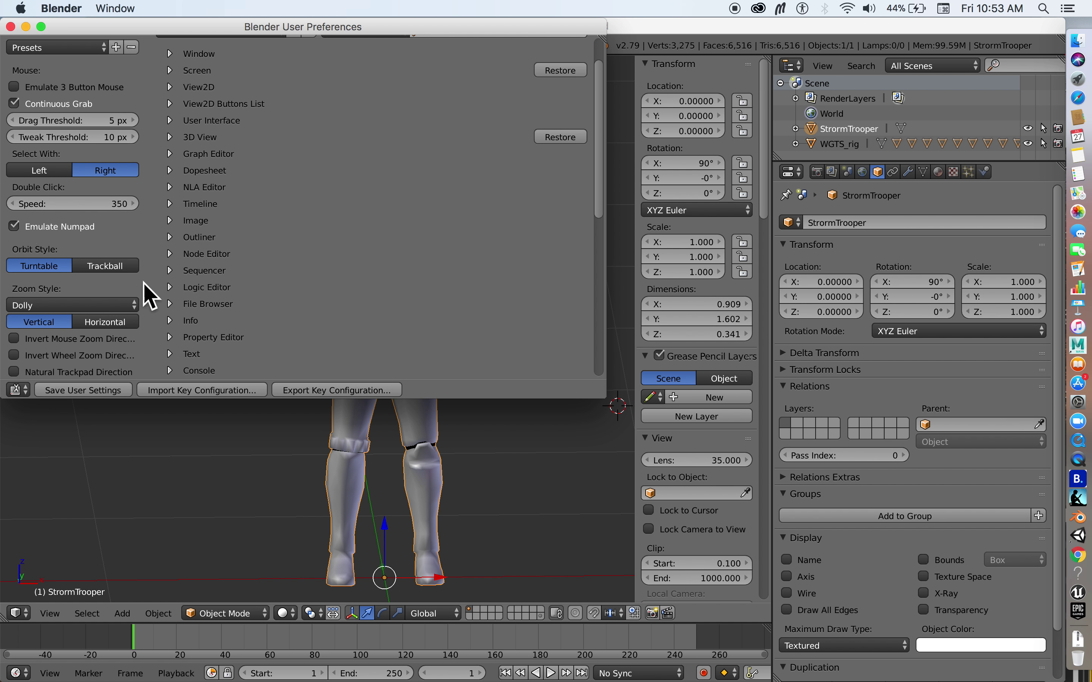
{"action": "left_click", "coordinate": [10, 27]}
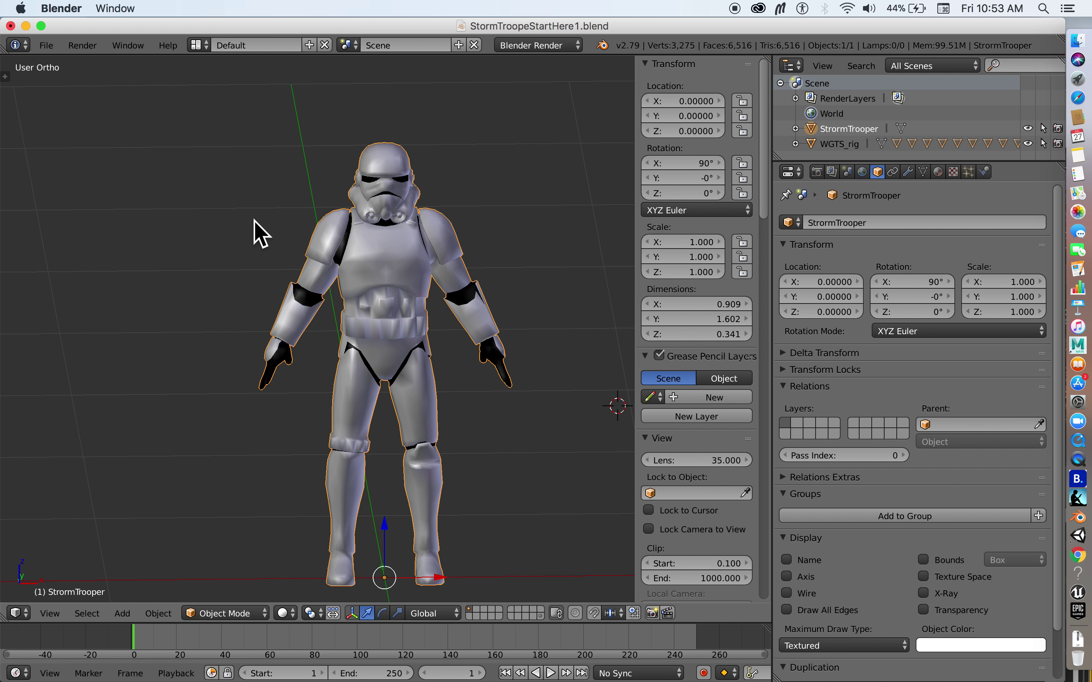
Inspect the stormtrooper from the side, top and back, finishing in the front orthographic view.
{"action": "key", "text": "1"}
{"action": "key", "text": "8"}
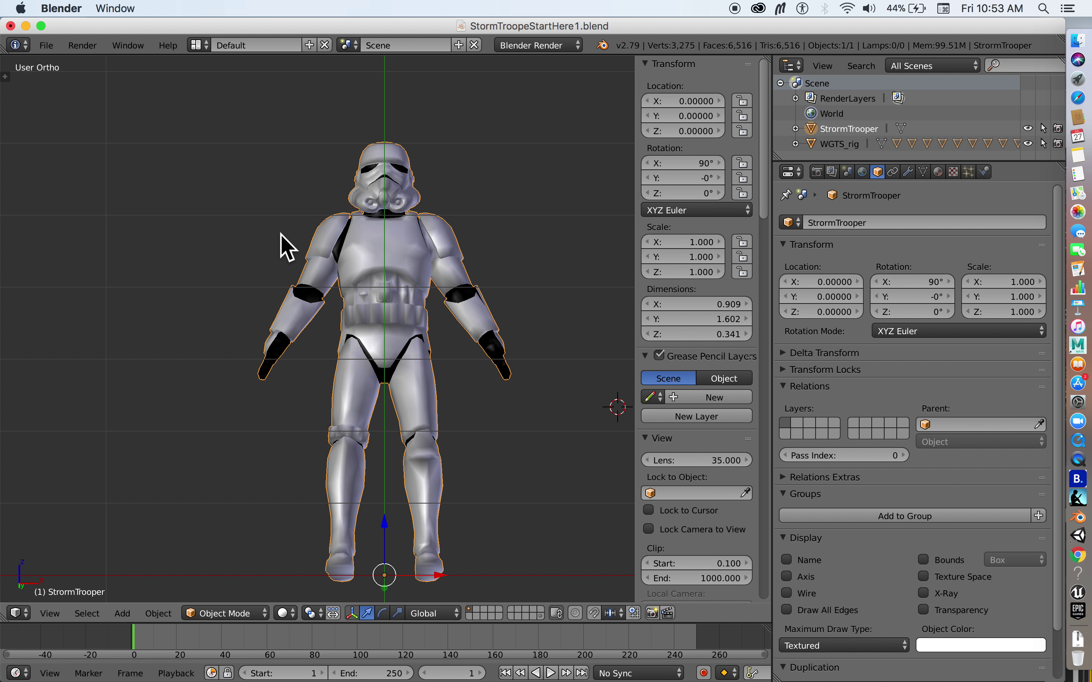
{"action": "key", "text": "3"}
{"action": "key", "text": "1"}
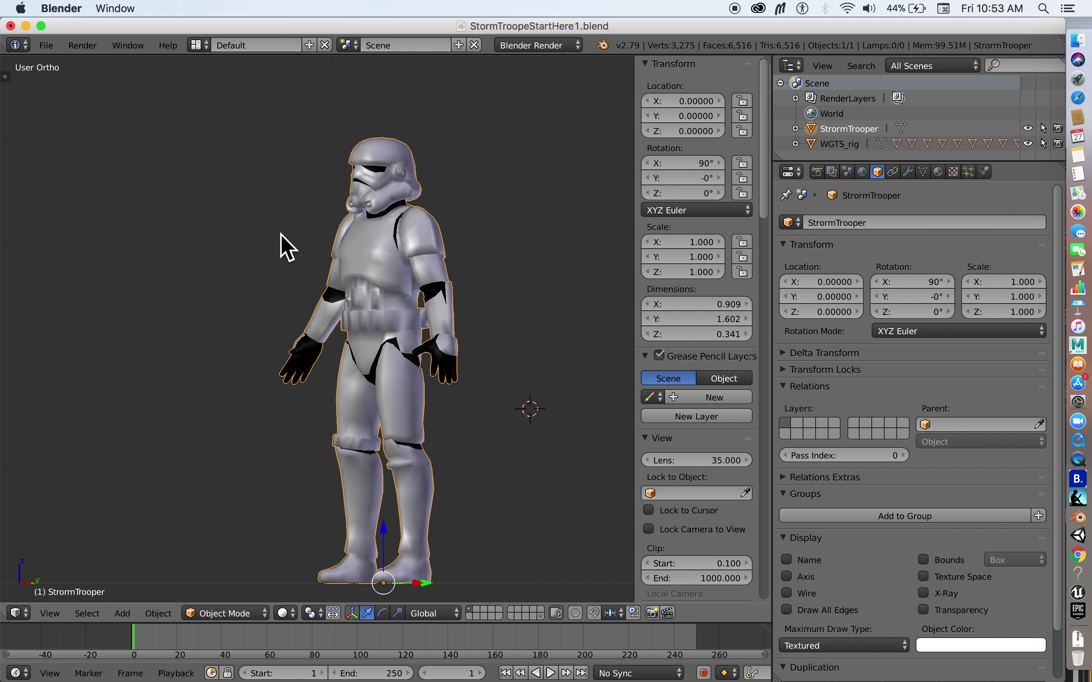
{"action": "key", "text": "7"}
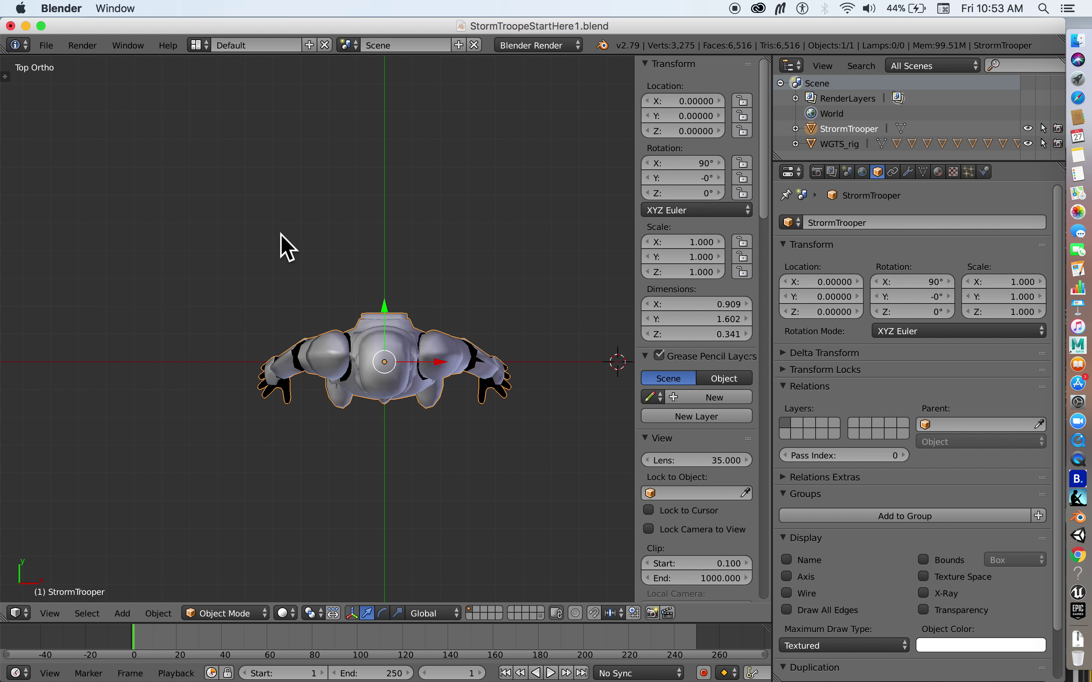
{"action": "key", "text": "ctrl+1"}
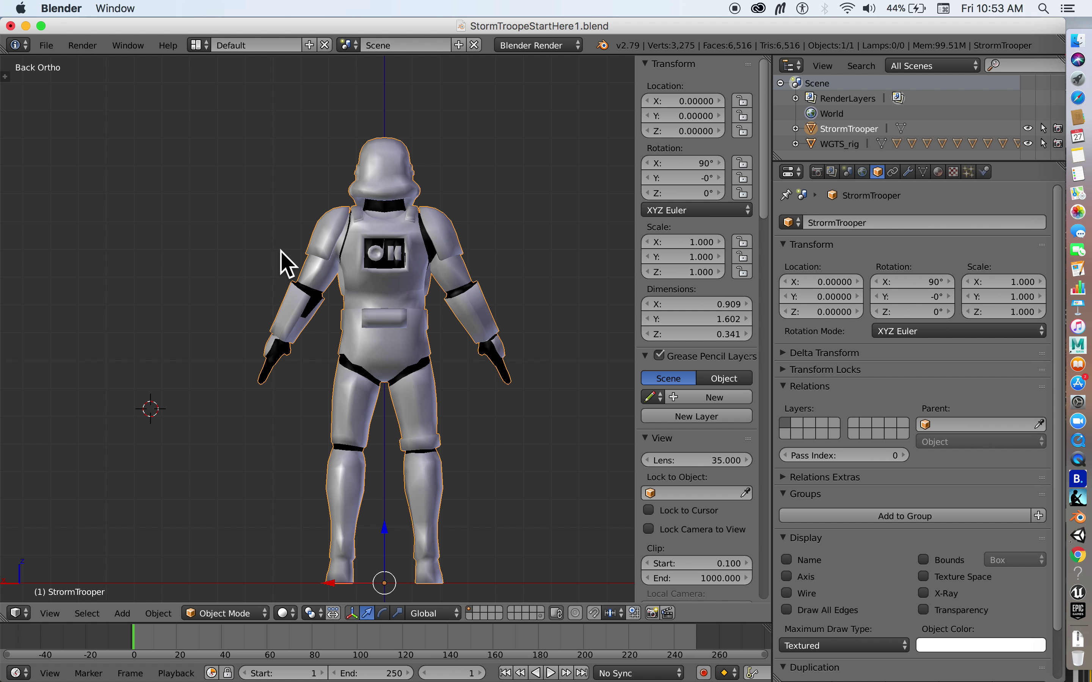
{"action": "key", "text": "1"}
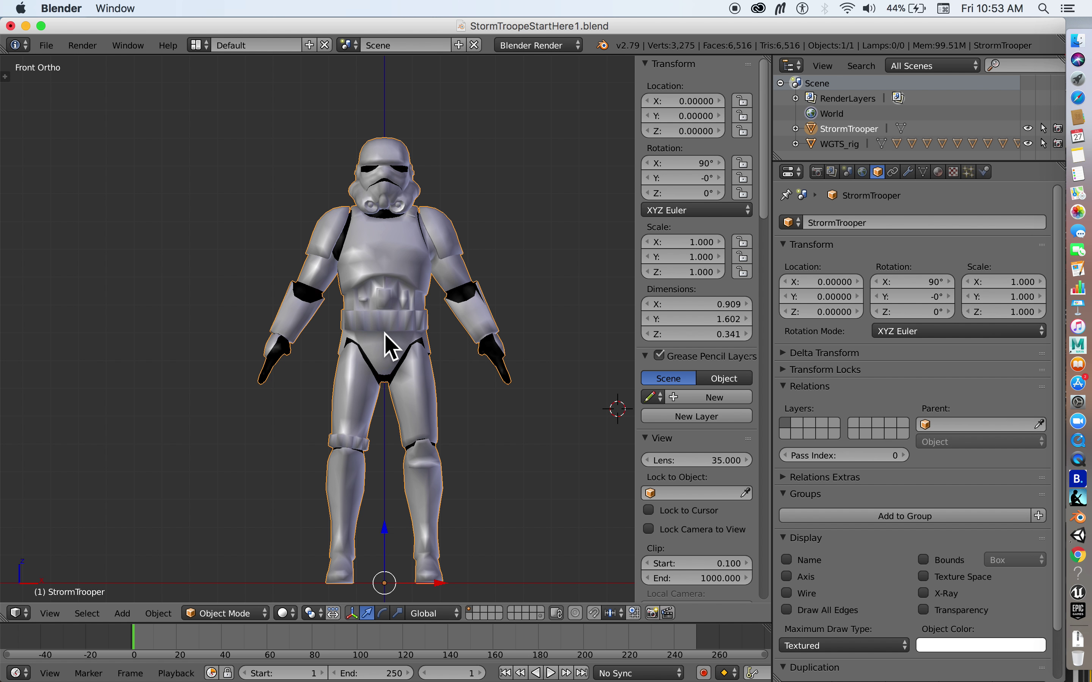
Reset the 3D cursor to the world origin with the whole model framed, and deselect the stormtrooper.
{"action": "key", "text": "period"}
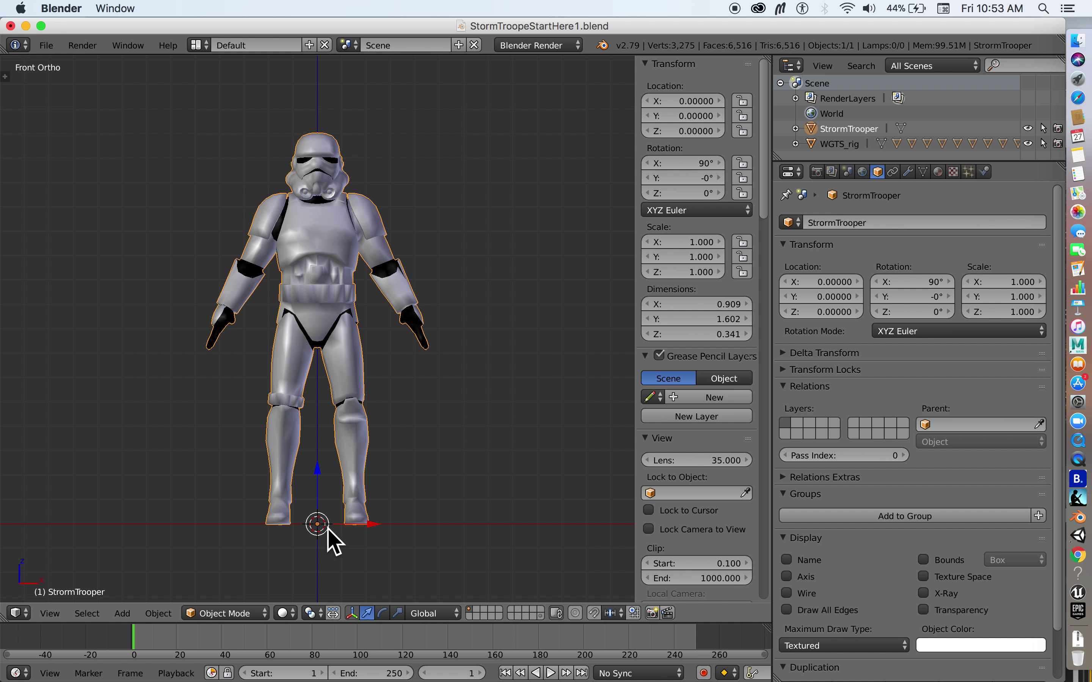
{"action": "key", "text": "a"}
Look through the 3D view's properties for the Auto-Rig Pro rig options and the Smart section.
{"action": "scroll", "coordinate": [749, 342], "scroll_direction": "down", "scroll_amount": 15}
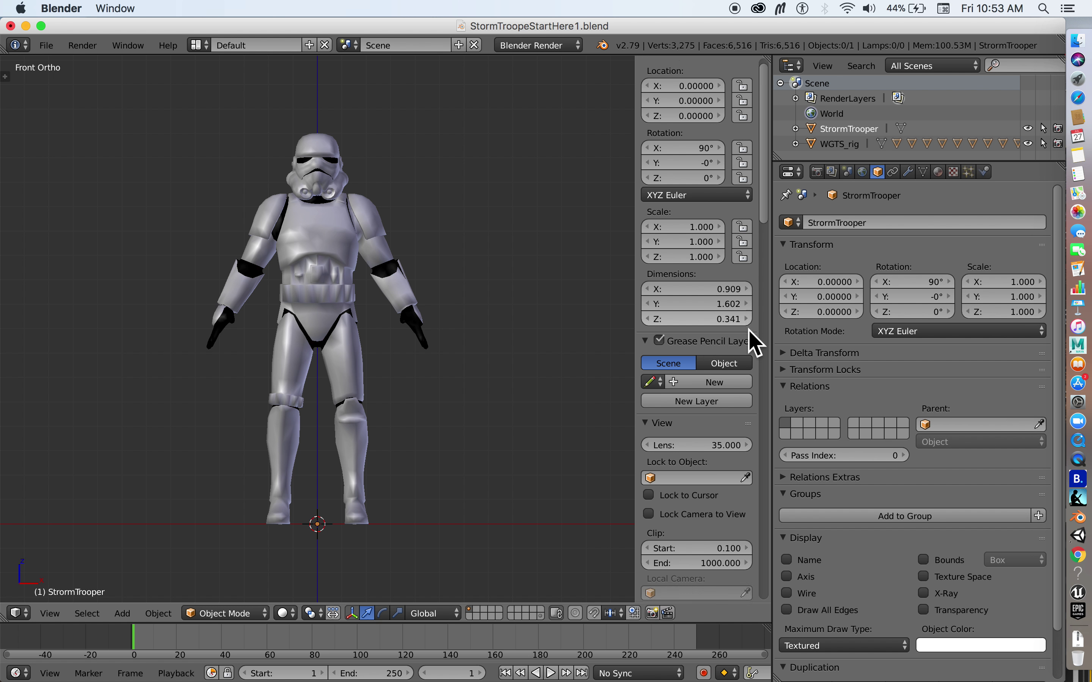
{"action": "scroll", "coordinate": [749, 342], "scroll_direction": "down", "scroll_amount": 15}
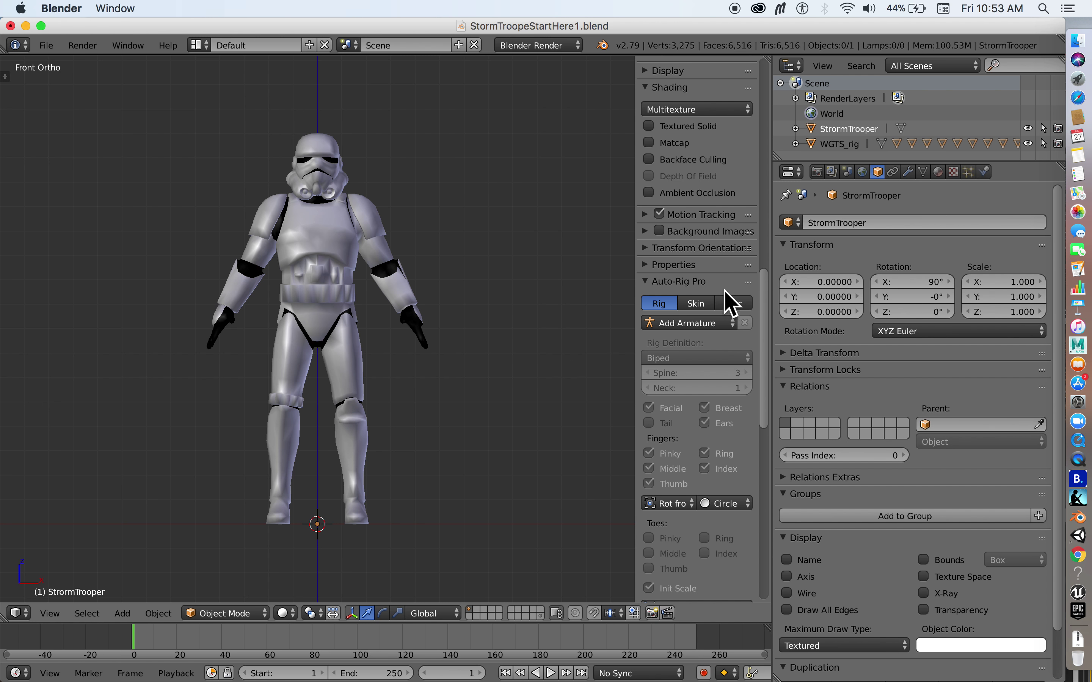
{"action": "scroll", "coordinate": [690, 381], "scroll_direction": "down", "scroll_amount": 5}
{"action": "scroll", "coordinate": [693, 381], "scroll_direction": "down", "scroll_amount": 12}
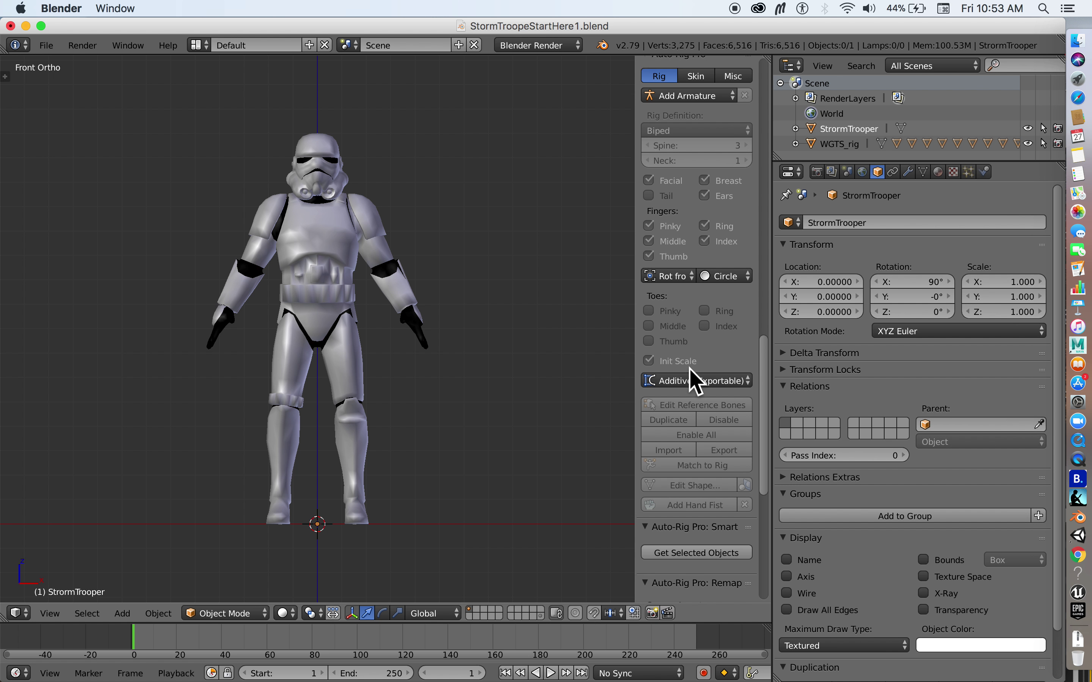
Get the selected stormtrooper mesh into Auto-Rig Pro Smart and place the neck marker at the neck's base, at a height of about 1.324.
{"action": "right_click", "coordinate": [347, 245]}
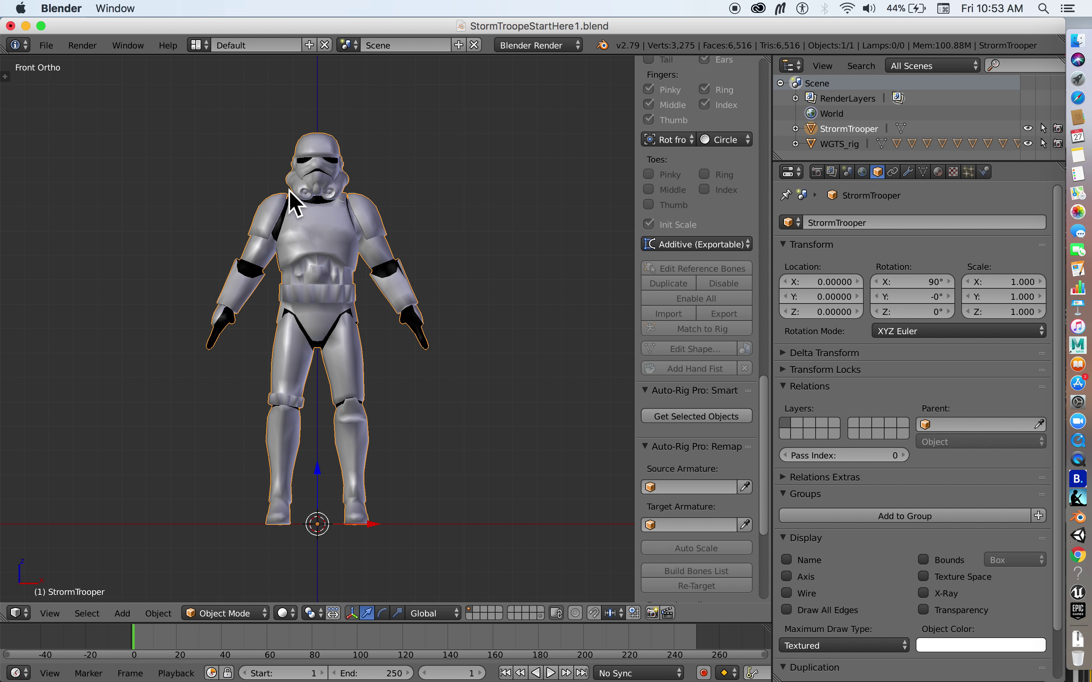
{"action": "left_click", "coordinate": [708, 417]}
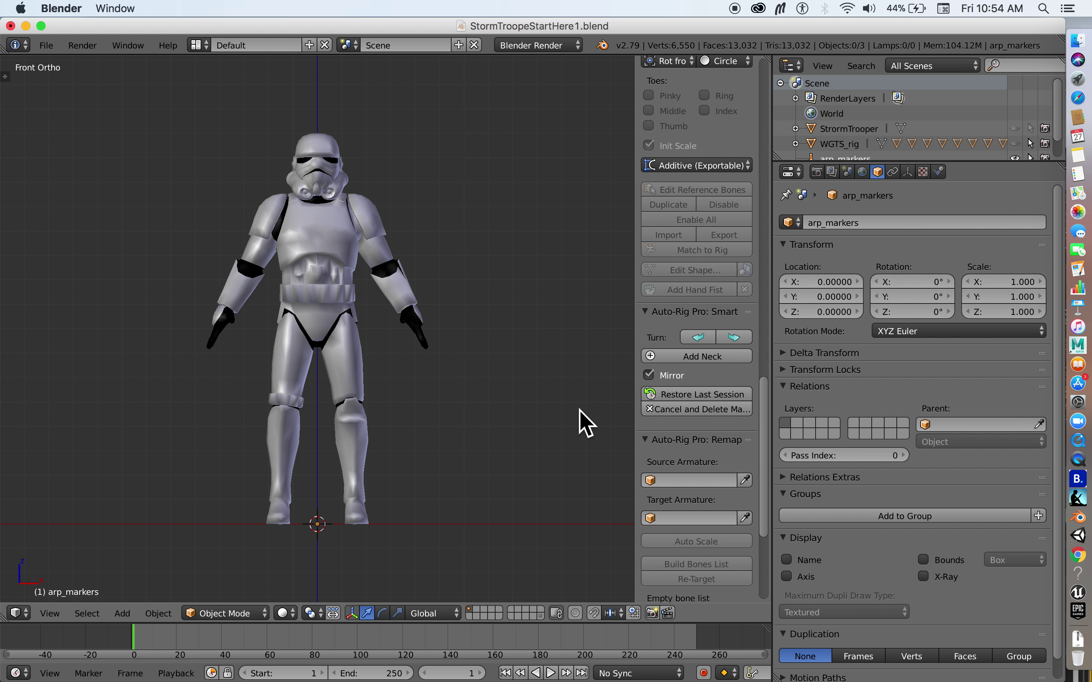
{"action": "left_click", "coordinate": [700, 358]}
{"action": "left_click", "coordinate": [352, 200]}
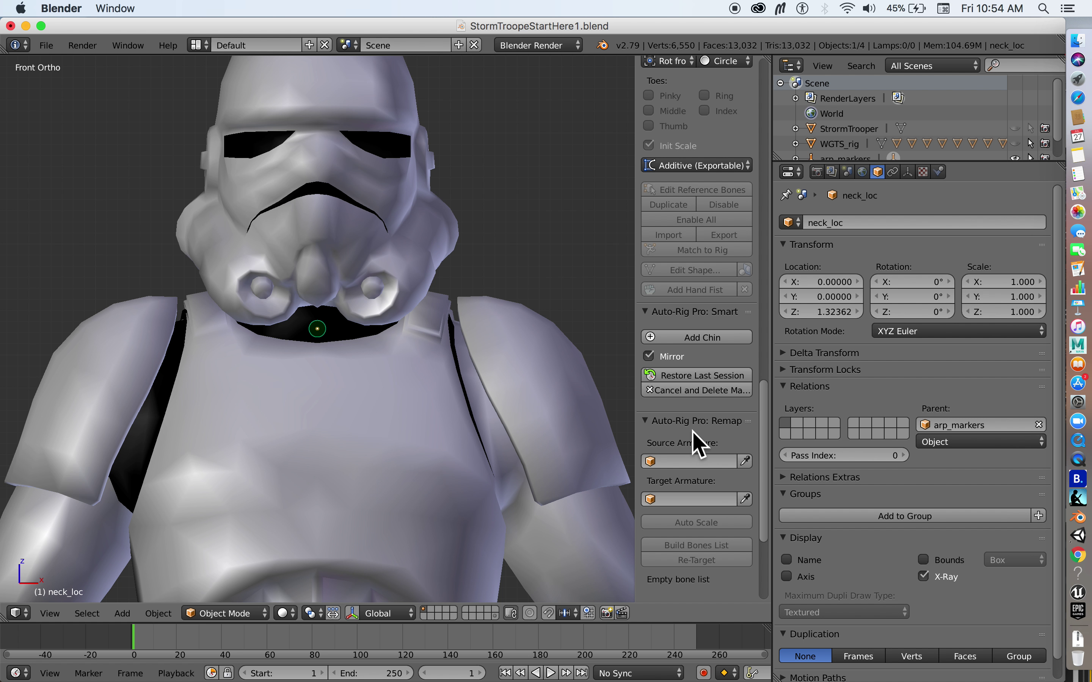
Place the chin marker at the helmet's lower front, about Z 1.351, and mirrored shoulder markers at about X 0.187, Z 1.262.
{"action": "left_click", "coordinate": [687, 336]}
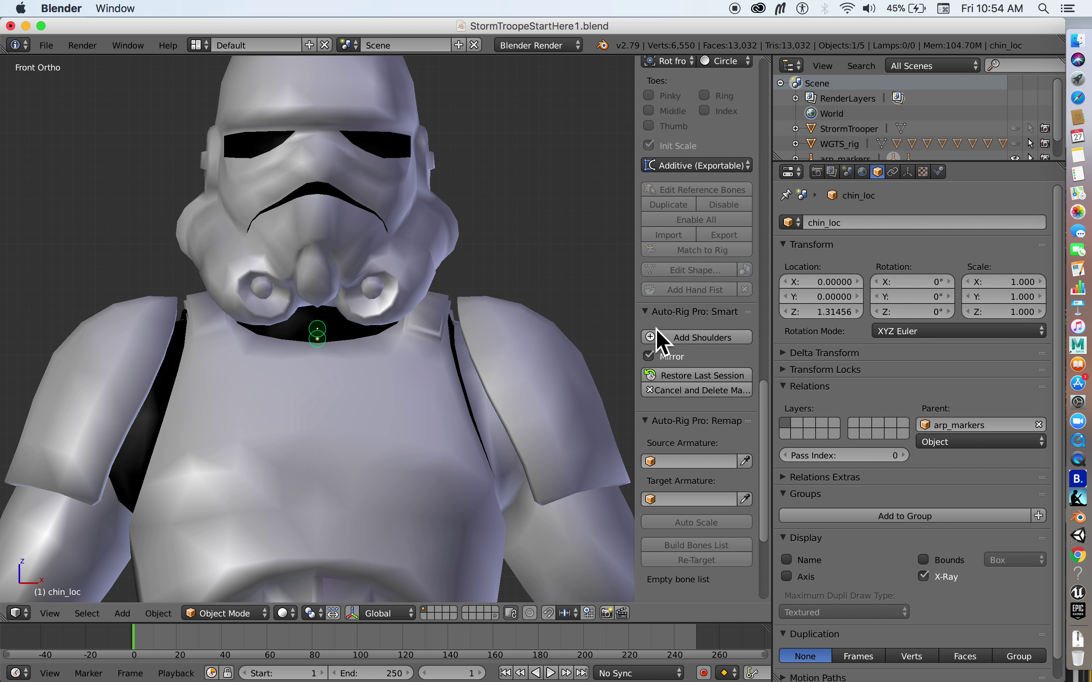
{"action": "left_click", "coordinate": [294, 295]}
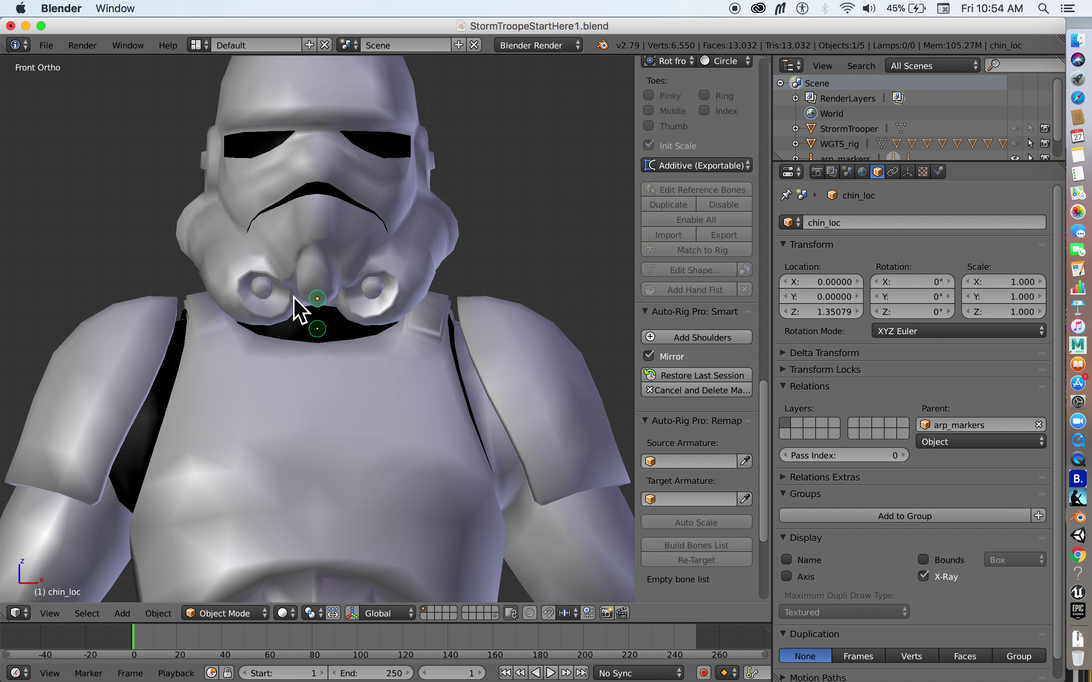
{"action": "left_click", "coordinate": [706, 339]}
{"action": "left_click", "coordinate": [558, 406]}
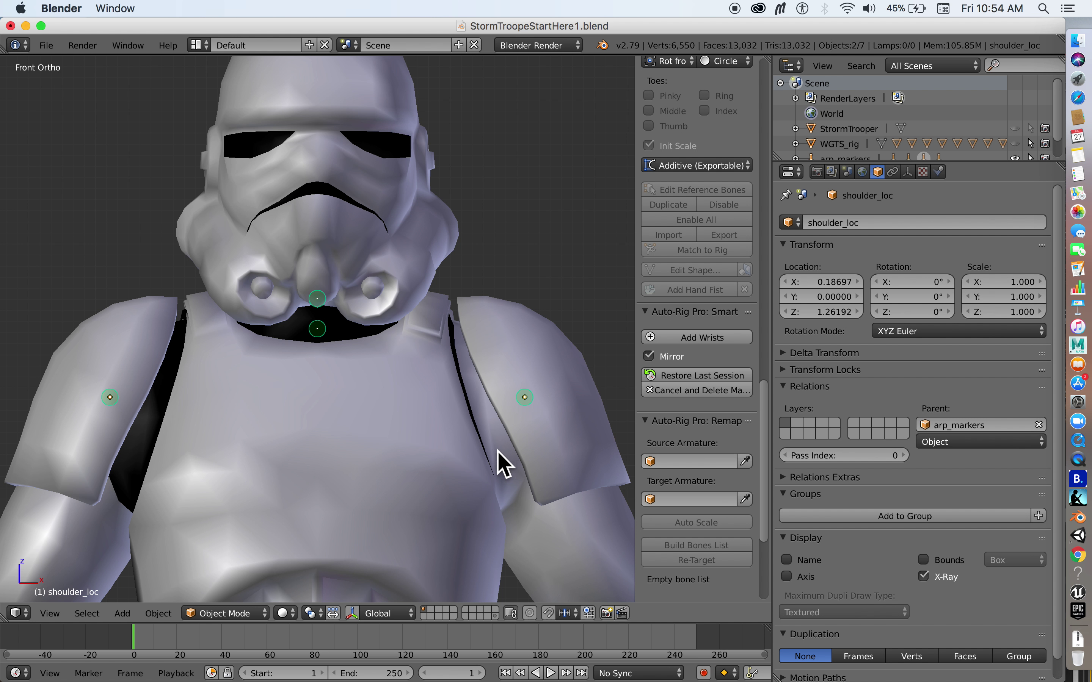
Place mirrored wrist markers where the forearm armour meets the gloves, at about X 0.359, Z 0.897.
{"action": "middle_click_drag", "start_coordinate": [480, 440], "coordinate": [225, 131], "text": "shift"}
{"action": "middle_click_drag", "start_coordinate": [375, 332], "coordinate": [352, 275], "text": "shift"}
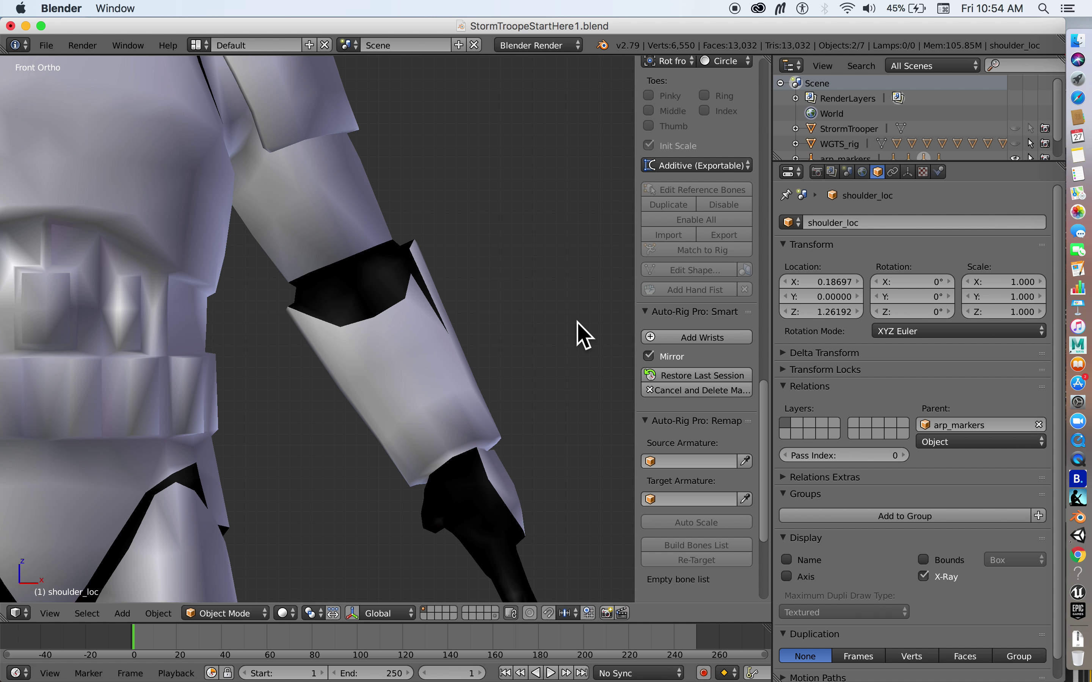
{"action": "left_click", "coordinate": [683, 338]}
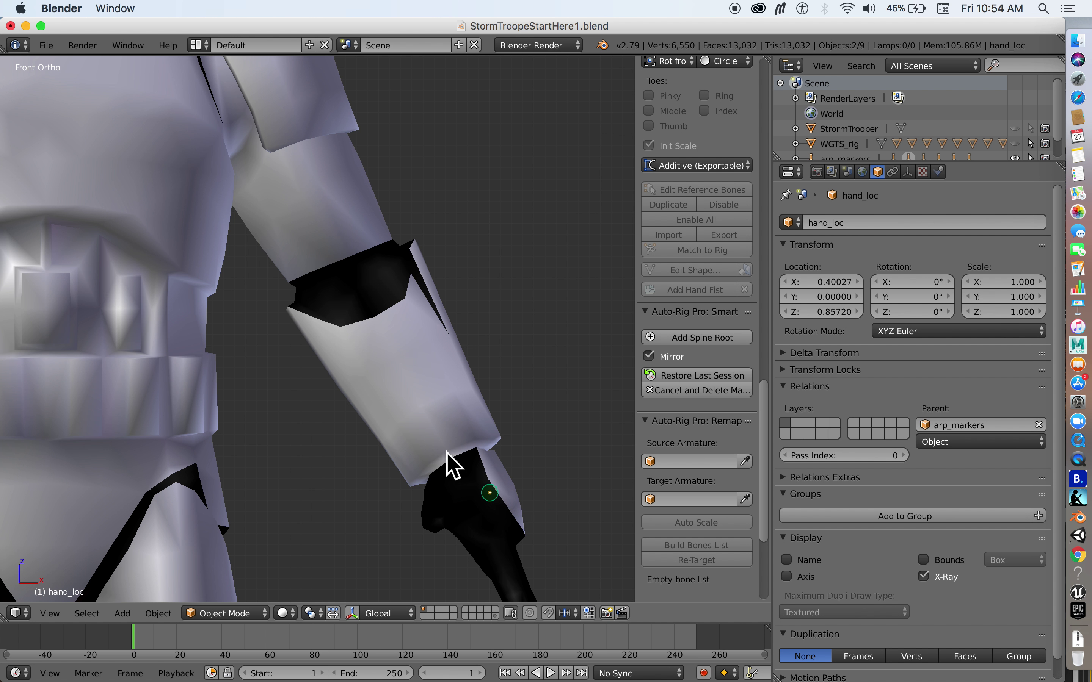
{"action": "left_click", "coordinate": [444, 449]}
Place the spine root marker on the middle of the belt, at a height of about 0.944.
{"action": "scroll", "coordinate": [433, 324], "scroll_direction": "down", "scroll_amount": 5, "text": "shift"}
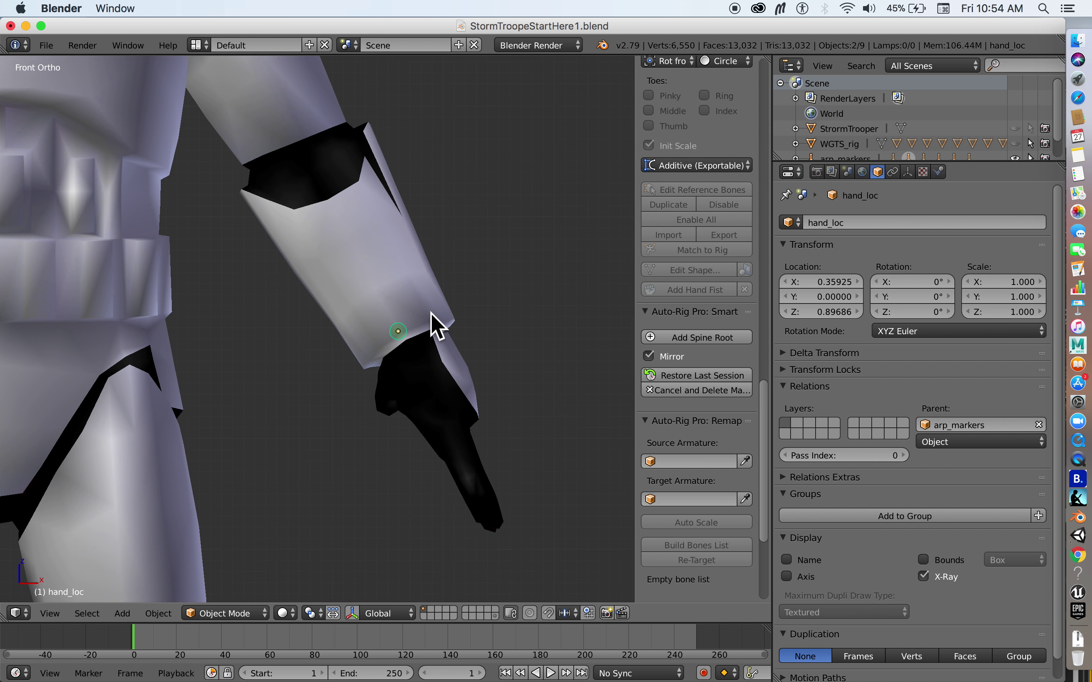
{"action": "scroll", "coordinate": [383, 353], "scroll_direction": "up", "scroll_amount": 3, "text": "shift"}
{"action": "left_click", "coordinate": [669, 343]}
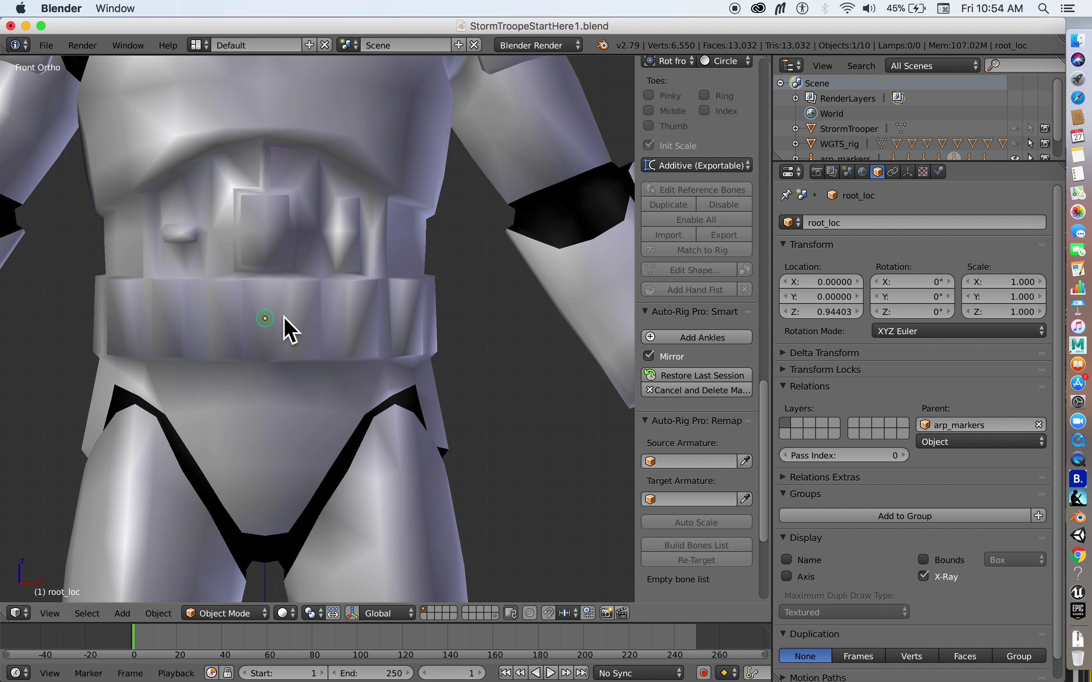
Add the mirrored ankle markers and move them onto the ankles, at about X 0.146, Z 0.118.
{"action": "scroll", "coordinate": [460, 429], "scroll_direction": "down", "scroll_amount": 4}
{"action": "scroll", "coordinate": [453, 258], "scroll_direction": "up", "scroll_amount": 3}
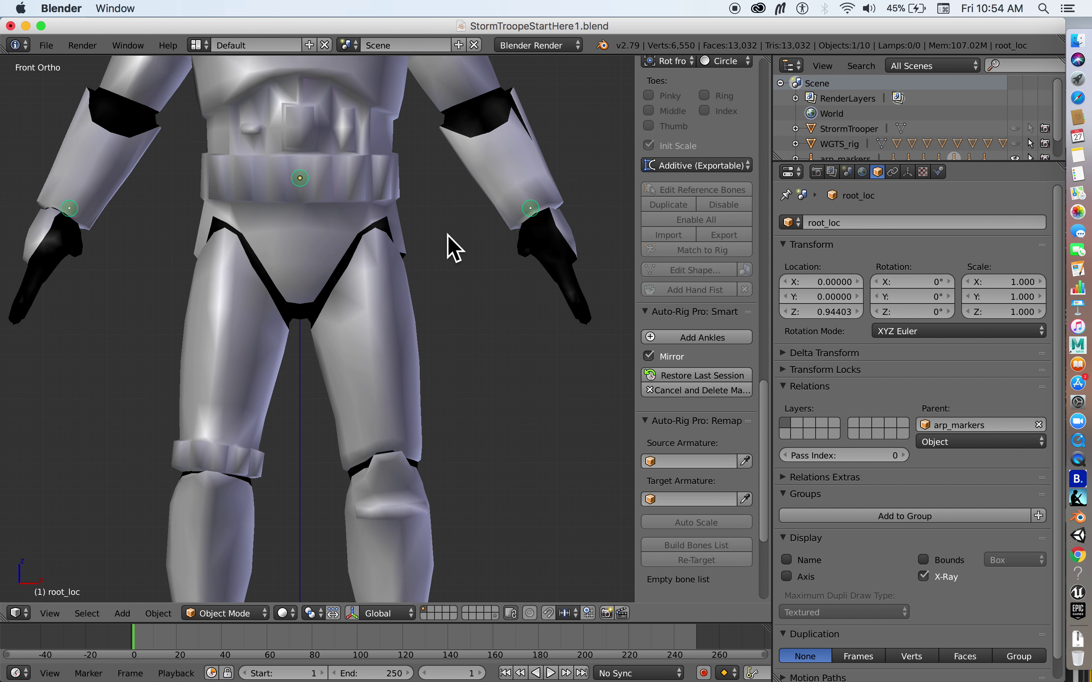
{"action": "scroll", "coordinate": [496, 288], "scroll_direction": "down", "scroll_amount": 4, "text": "shift"}
{"action": "left_click", "coordinate": [736, 339]}
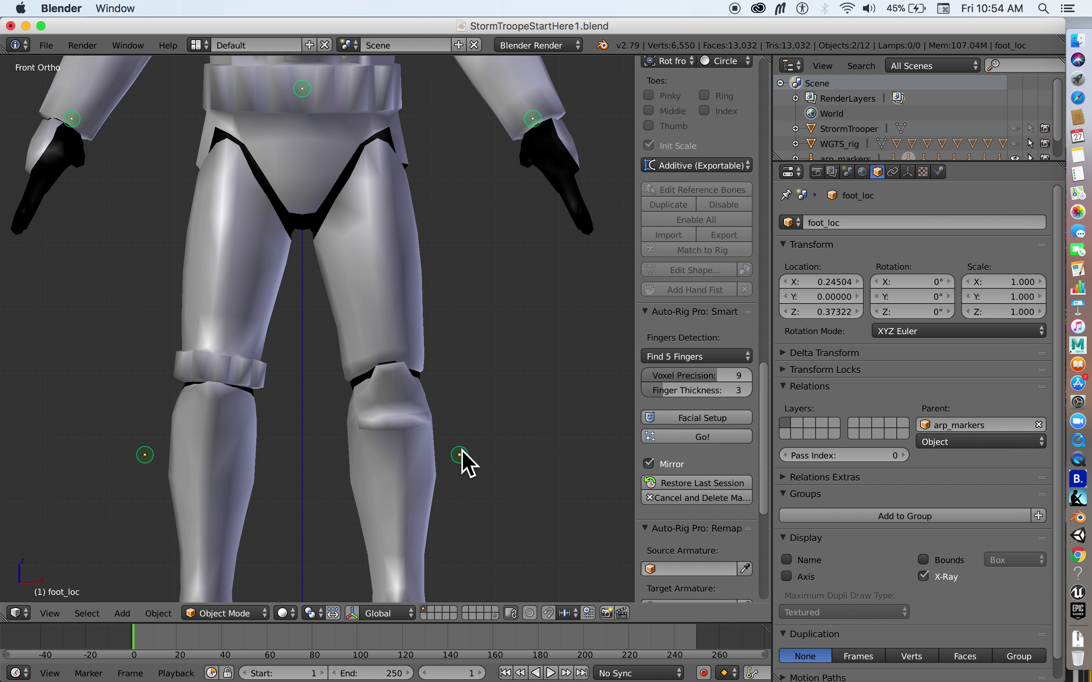
{"action": "left_click", "coordinate": [481, 428]}
{"action": "scroll", "coordinate": [460, 435], "scroll_direction": "down", "scroll_amount": 2}
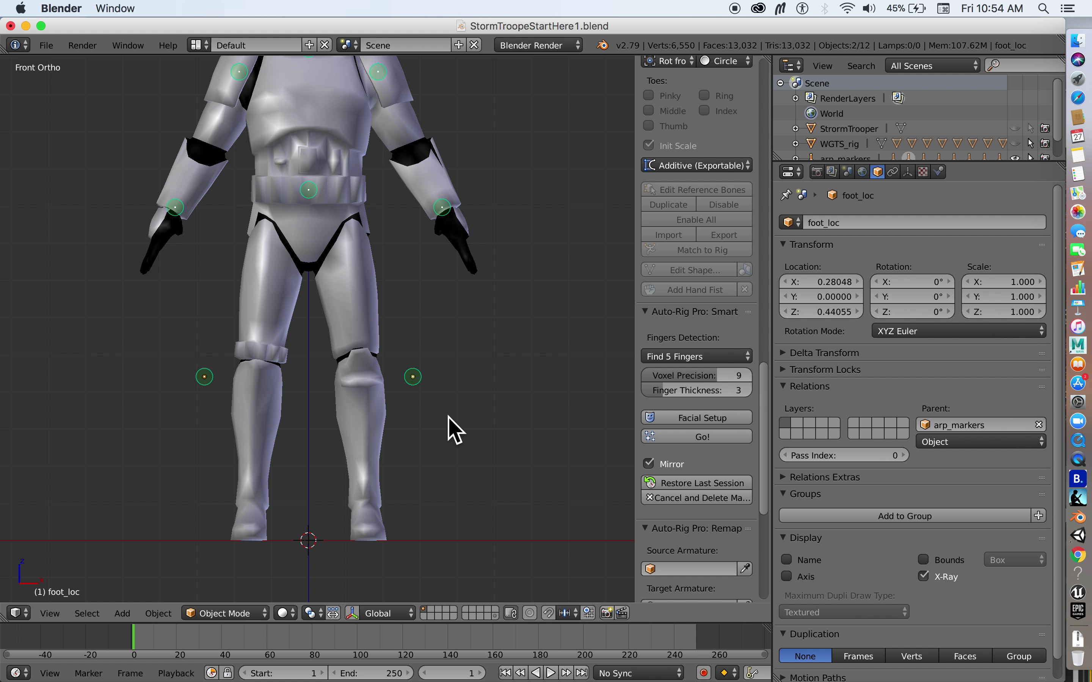
{"action": "key", "text": "g"}
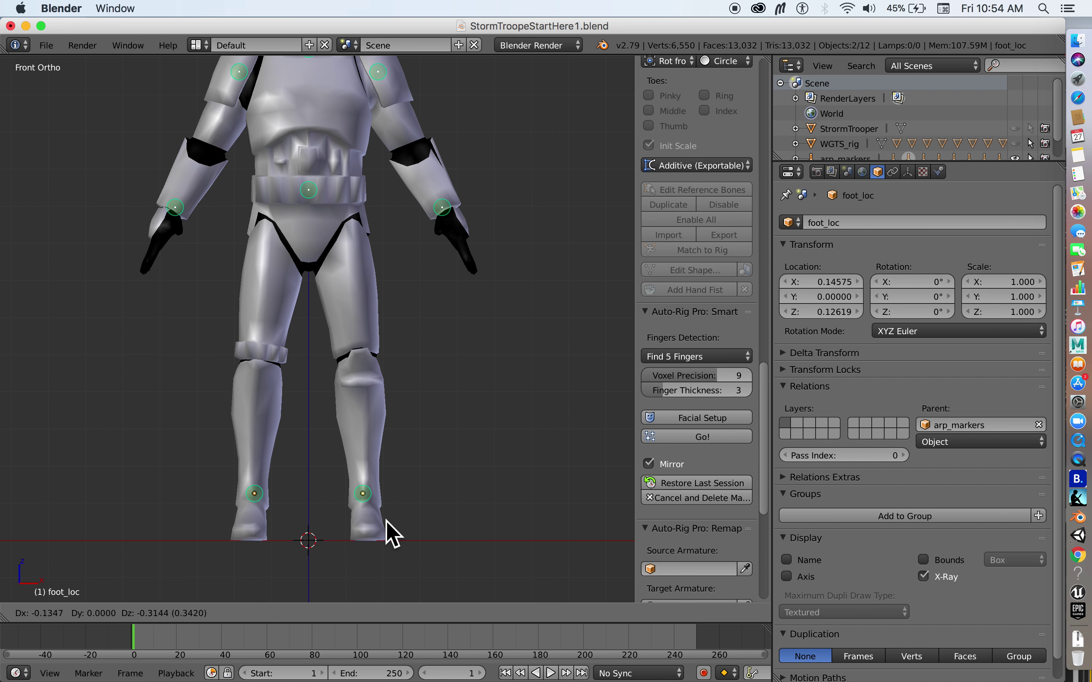
{"action": "left_click", "coordinate": [387, 525]}
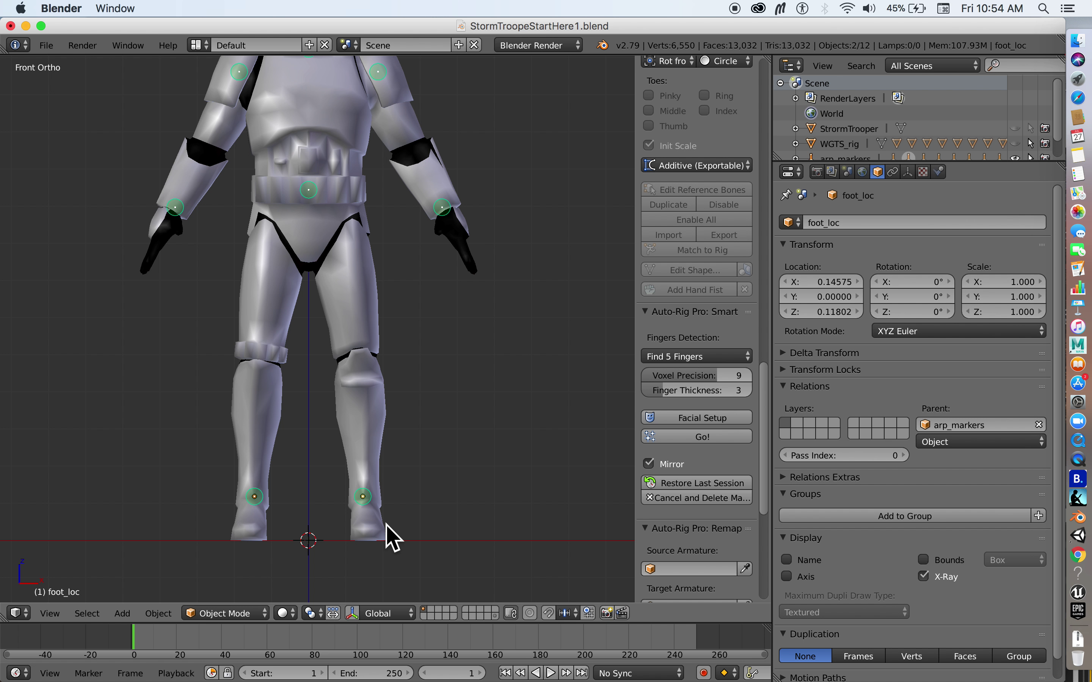
Start the Smart facial setup to add the face guides over the helmet.
{"action": "middle_click_drag", "start_coordinate": [334, 166], "coordinate": [394, 324], "text": "shift"}
{"action": "scroll", "coordinate": [365, 312], "scroll_direction": "up", "scroll_amount": 3}
{"action": "scroll", "coordinate": [383, 298], "scroll_direction": "up", "scroll_amount": 2}
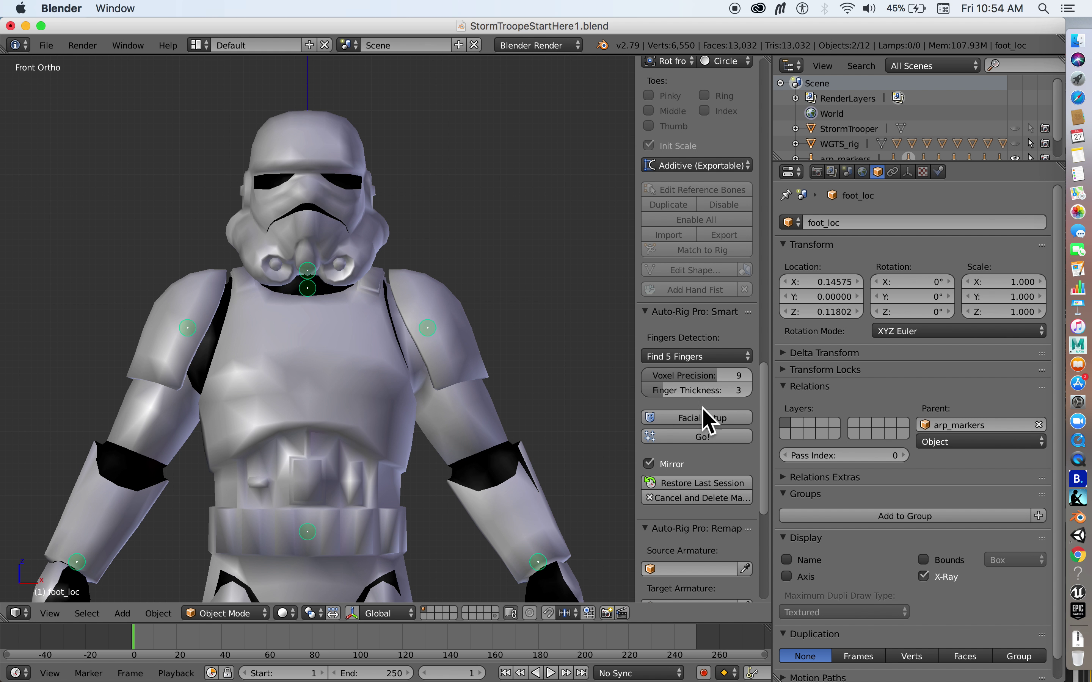
{"action": "left_click", "coordinate": [698, 411]}
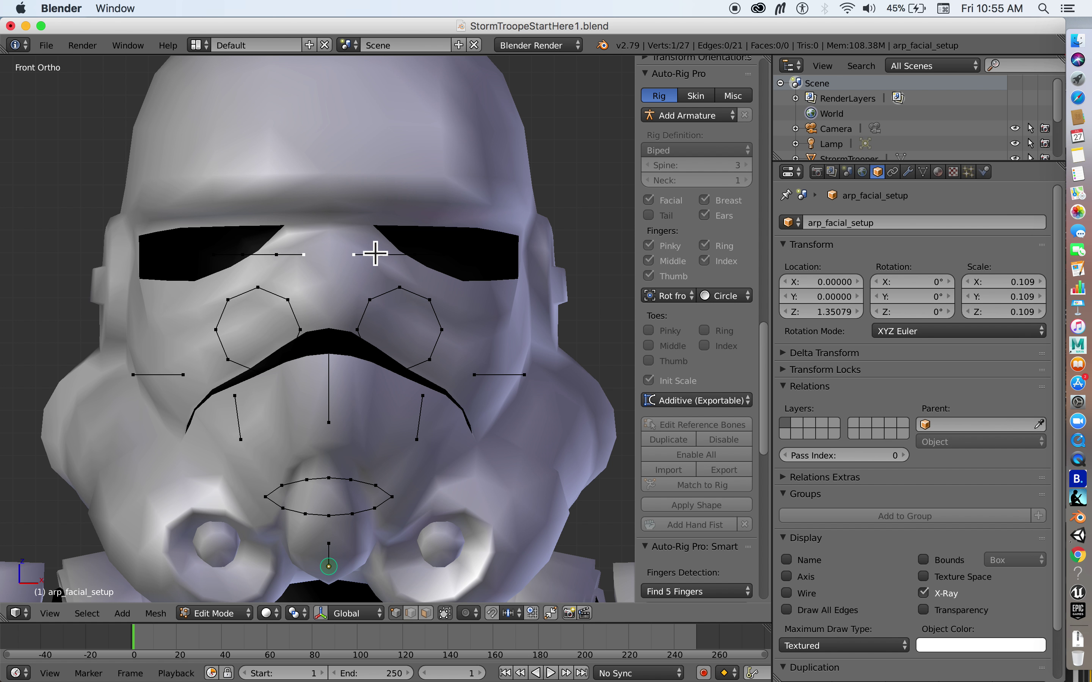
Raise the linked eyebrow guides vertically to just above the helmet's eye lenses and spread them outward.
{"action": "key", "text": "ctrl+l"}
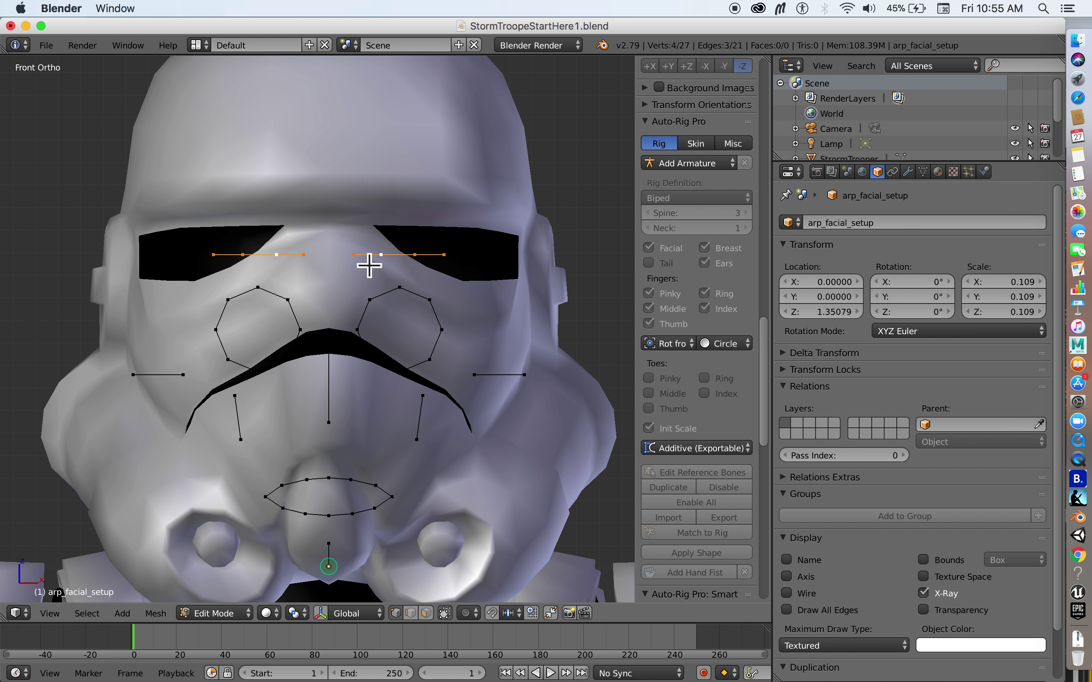
{"action": "key", "text": "g"}
{"action": "key", "text": "z"}
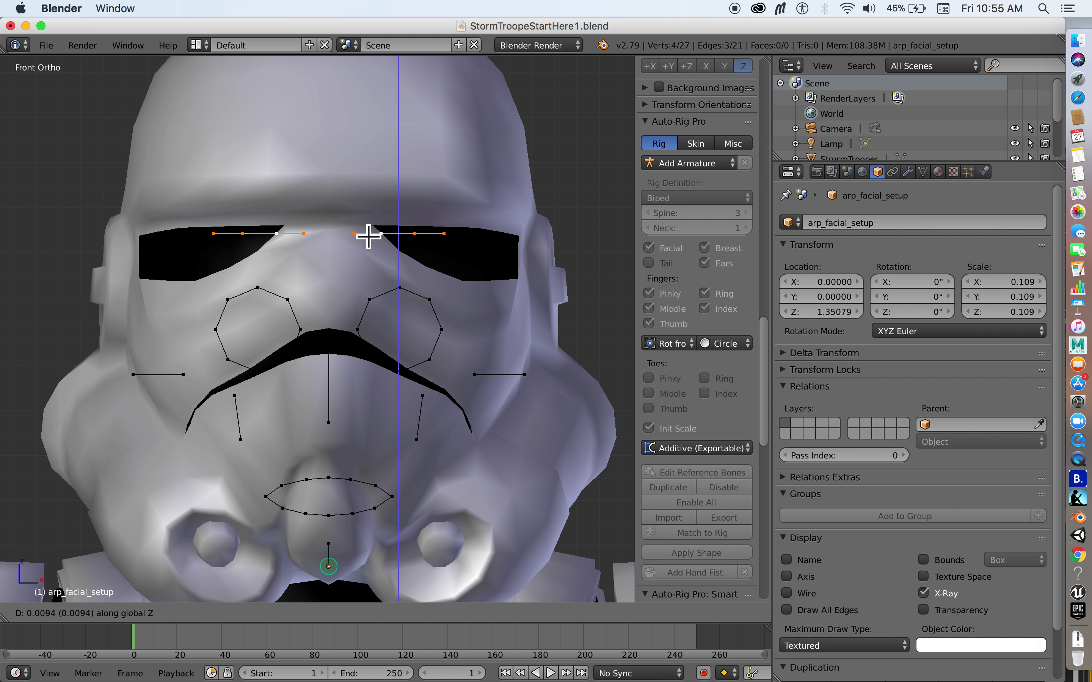
{"action": "left_click", "coordinate": [368, 206]}
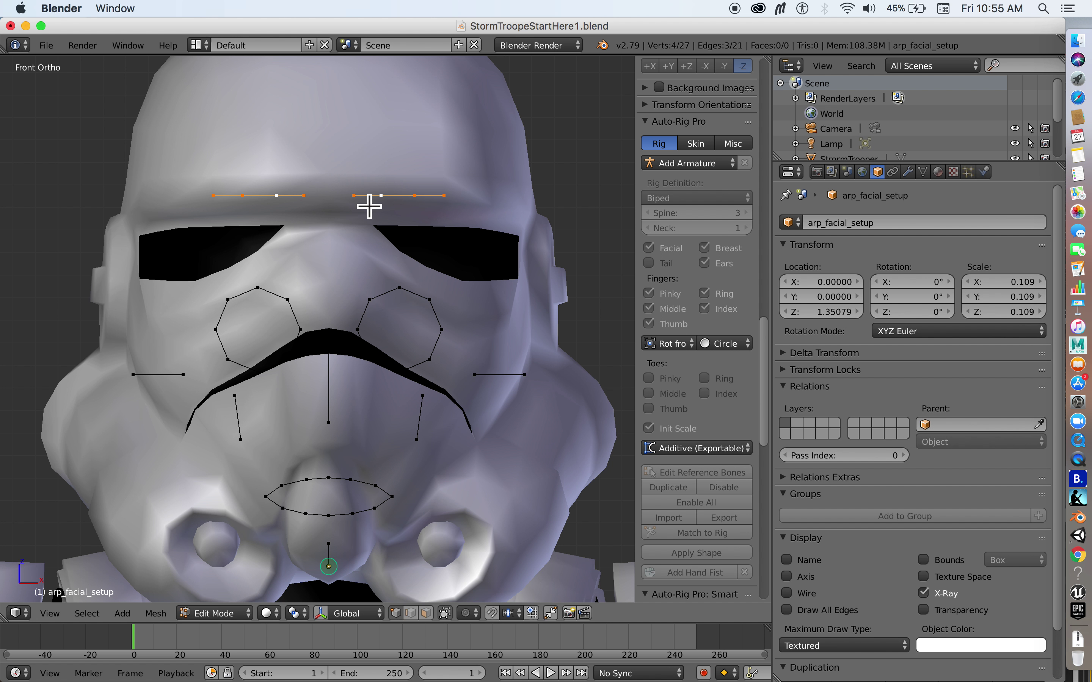
{"action": "key", "text": "s"}
{"action": "key", "text": "x"}
{"action": "left_click", "coordinate": [399, 212]}
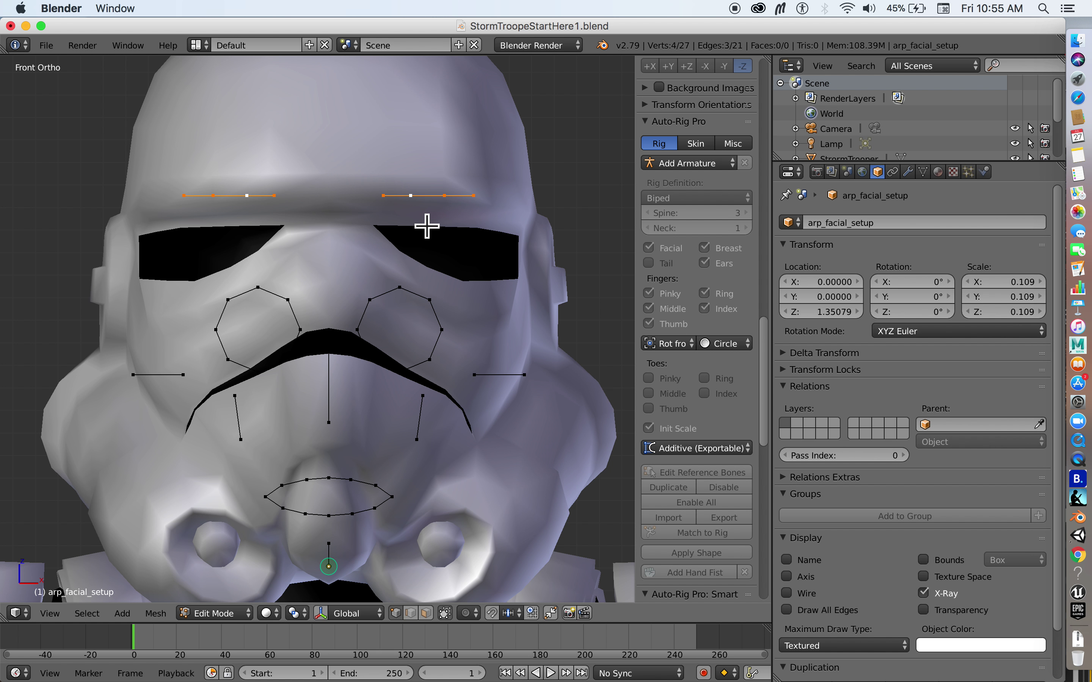
Select the linked eye loops, move them over the helmet's eye lenses and widen them along X.
{"action": "right_click", "coordinate": [398, 289]}
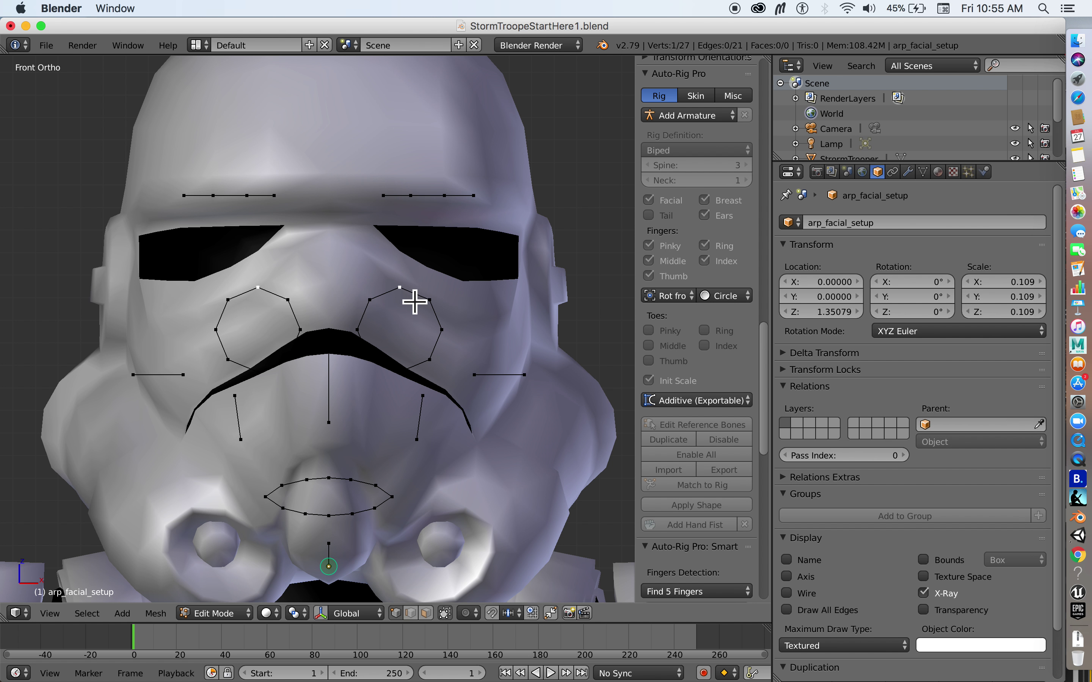
{"action": "key", "text": "ctrl+l"}
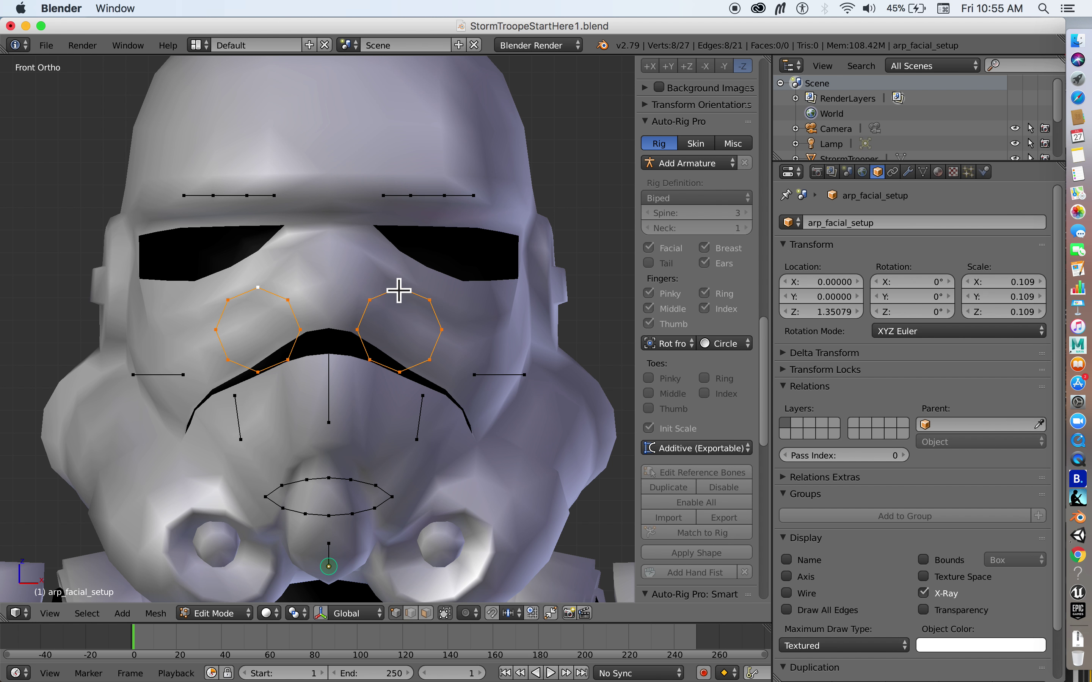
{"action": "key", "text": "ctrl+z"}
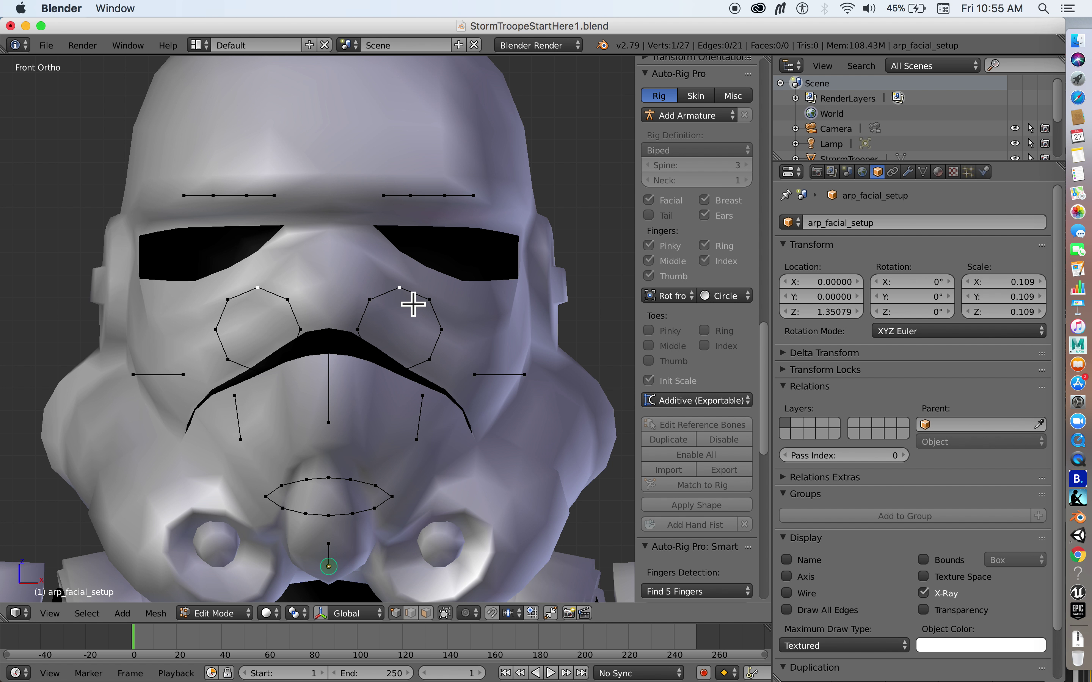
{"action": "key", "text": "ctrl+l"}
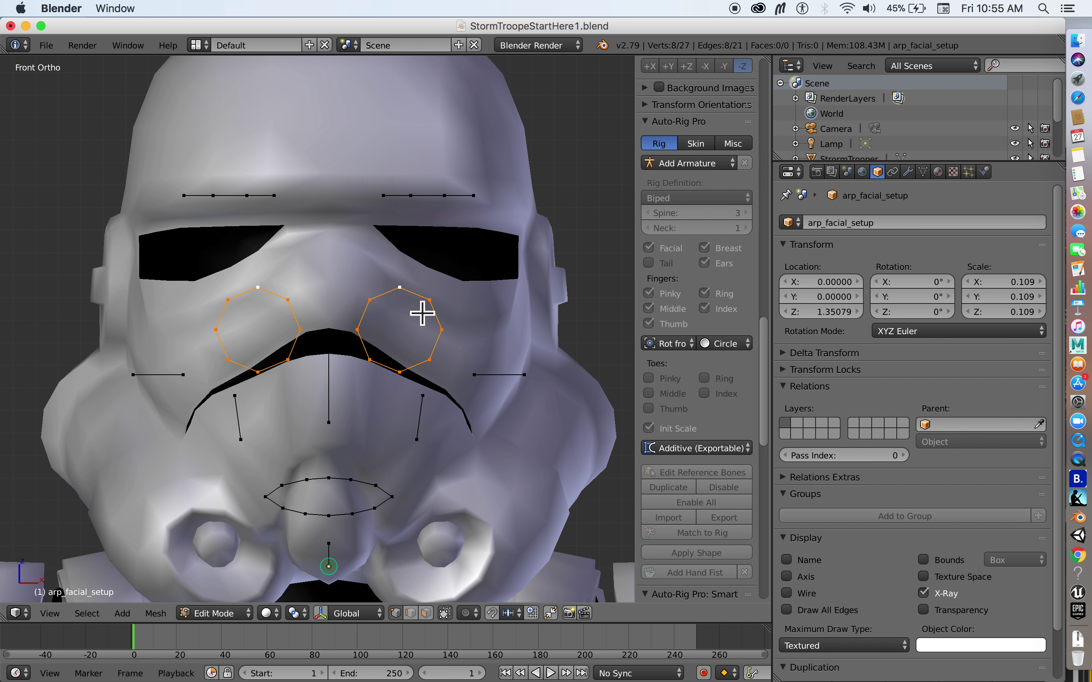
{"action": "key", "text": "g"}
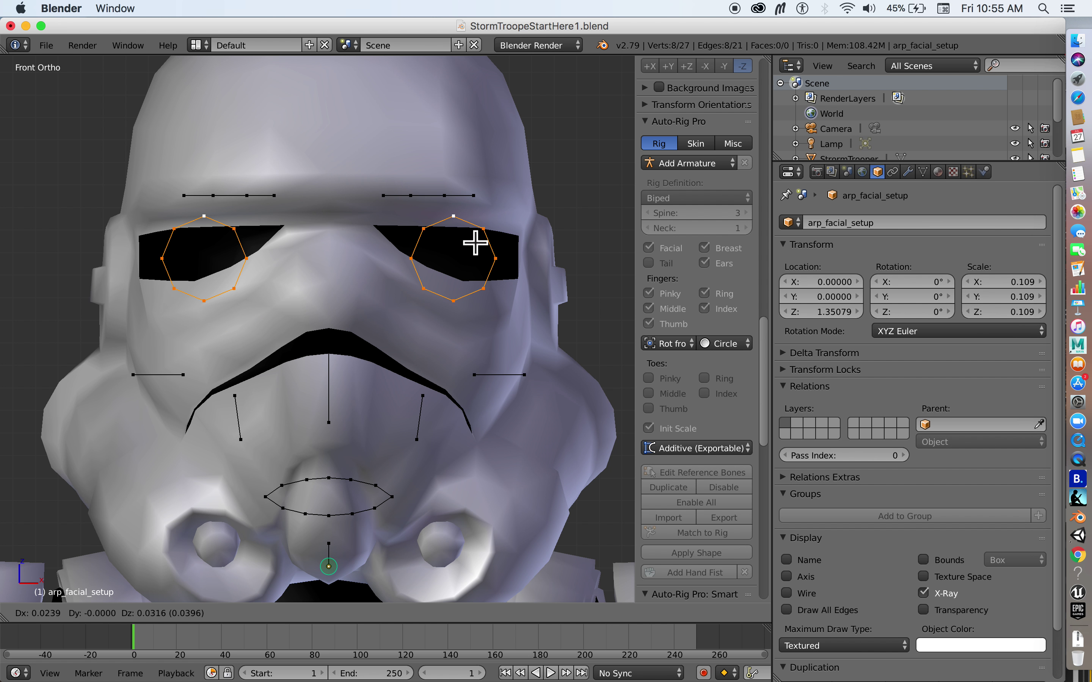
{"action": "left_click", "coordinate": [465, 259]}
{"action": "key", "text": "s"}
{"action": "key", "text": "x"}
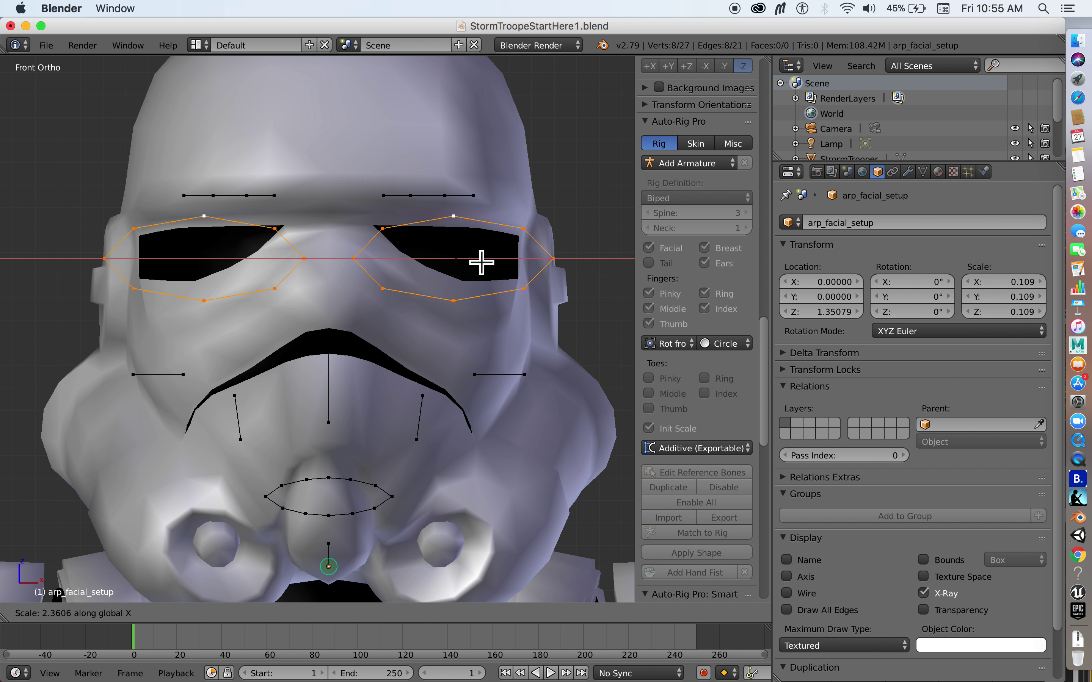
{"action": "left_click", "coordinate": [479, 263]}
Fit the upper inner points and inner corners of the eye loops around the inner ends of the eye lenses.
{"action": "right_click", "coordinate": [394, 230]}
{"action": "key", "text": "g"}
{"action": "left_click", "coordinate": [392, 220]}
{"action": "key", "text": "g"}
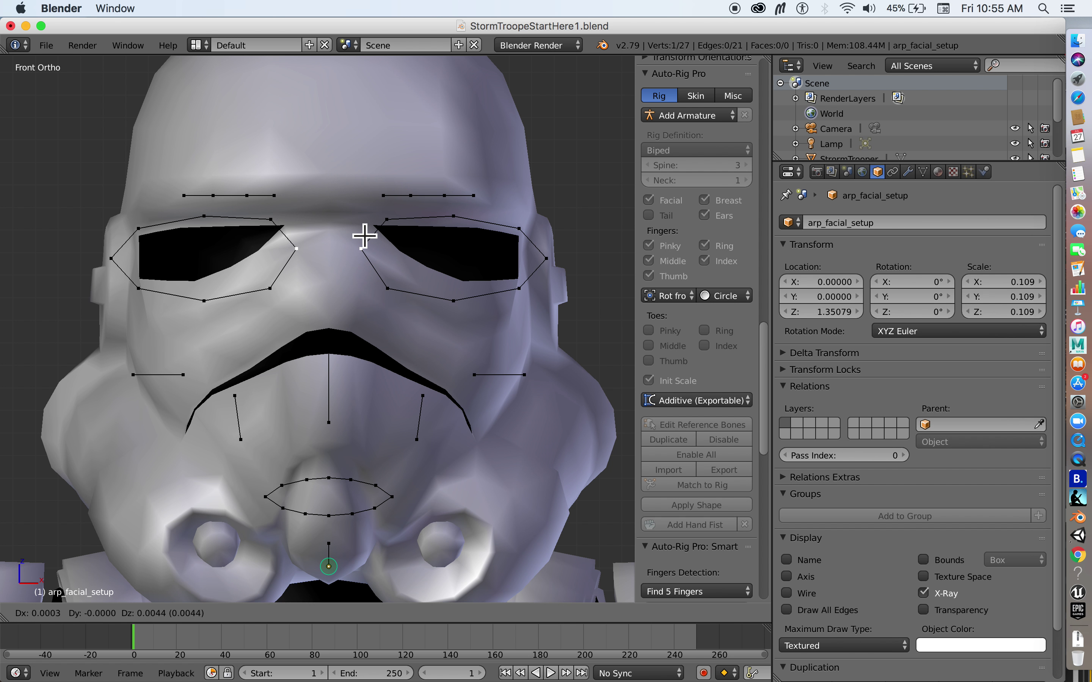
{"action": "left_click", "coordinate": [361, 229]}
{"action": "right_click", "coordinate": [380, 219]}
{"action": "key", "text": "g"}
{"action": "left_click", "coordinate": [386, 215]}
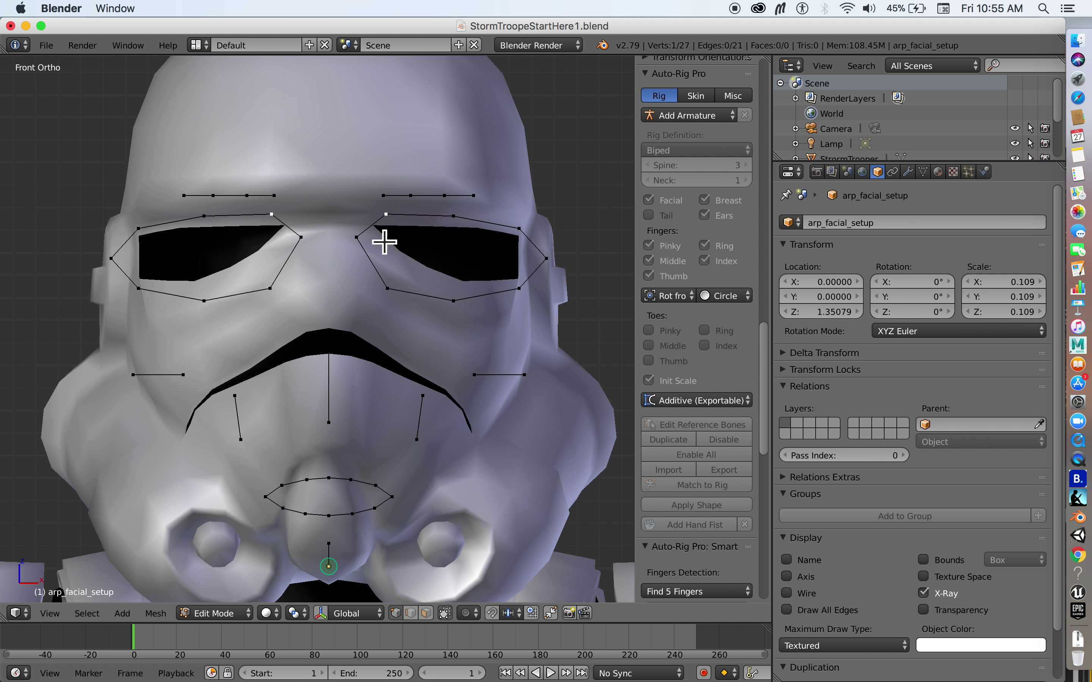
Pull the lower points and outer corners of the eye loops closer to the outline of the eye lenses.
{"action": "key", "text": "g"}
{"action": "left_click", "coordinate": [406, 268]}
{"action": "right_click", "coordinate": [469, 302]}
{"action": "key", "text": "g"}
{"action": "left_click", "coordinate": [472, 298]}
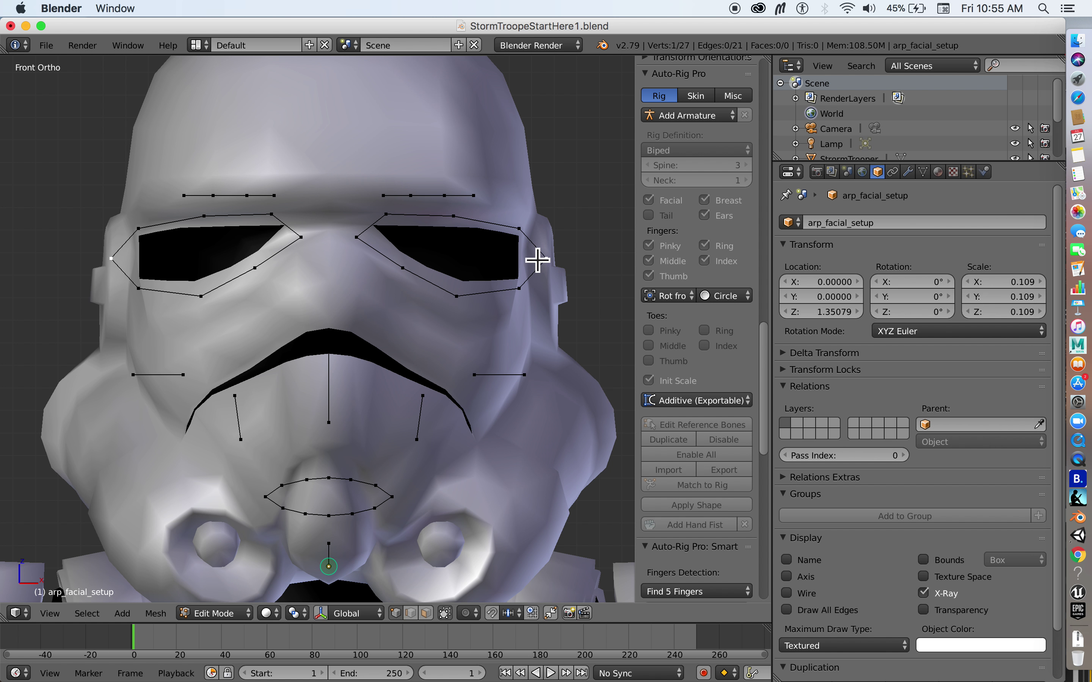
{"action": "key", "text": "g"}
{"action": "left_click", "coordinate": [525, 261]}
Select both points of the cheek guide and move it slightly up and inward on the helmet.
{"action": "right_click", "coordinate": [515, 372]}
{"action": "right_click", "coordinate": [479, 374], "text": "shift"}
{"action": "key", "text": "g"}
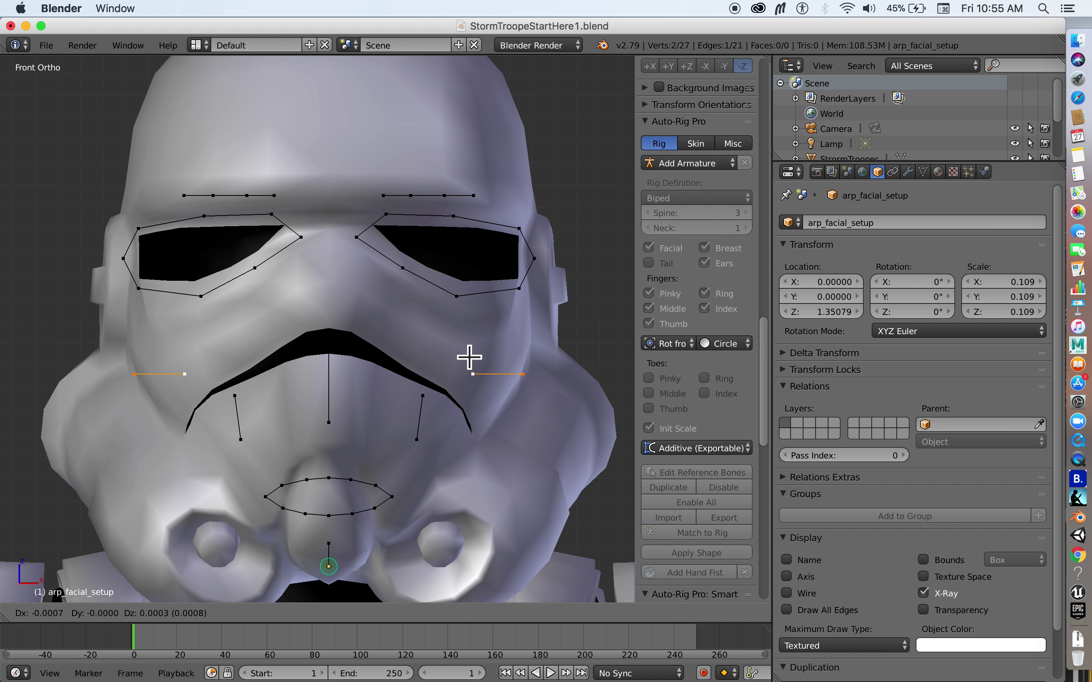
{"action": "left_click", "coordinate": [458, 349]}
Select the linked mouth loop, enlarge it and move it up by about 0.003.
{"action": "middle_click_drag", "start_coordinate": [339, 481], "coordinate": [354, 421], "text": "shift"}
{"action": "right_click", "coordinate": [357, 421]}
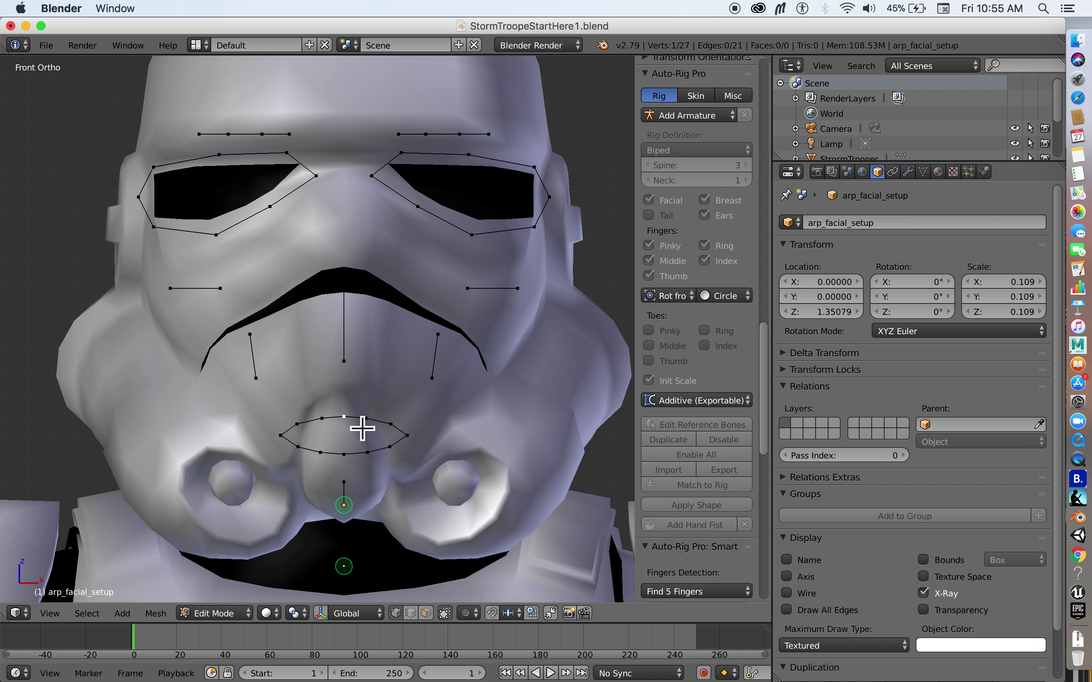
{"action": "key", "text": "ctrl+l"}
{"action": "key", "text": "s"}
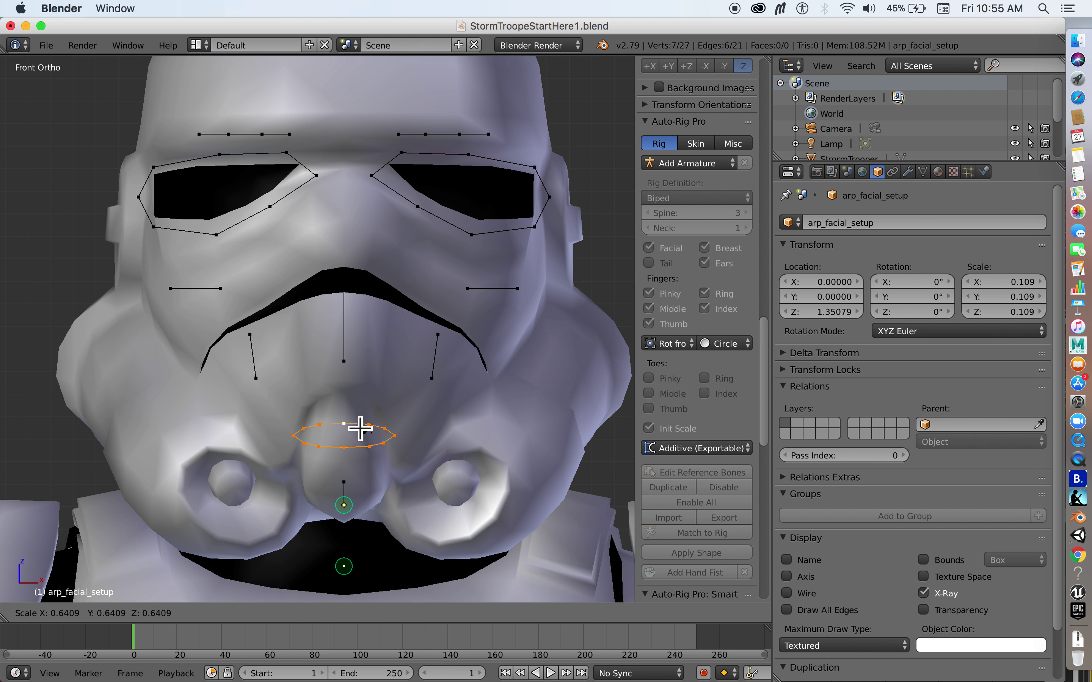
{"action": "key", "text": "g"}
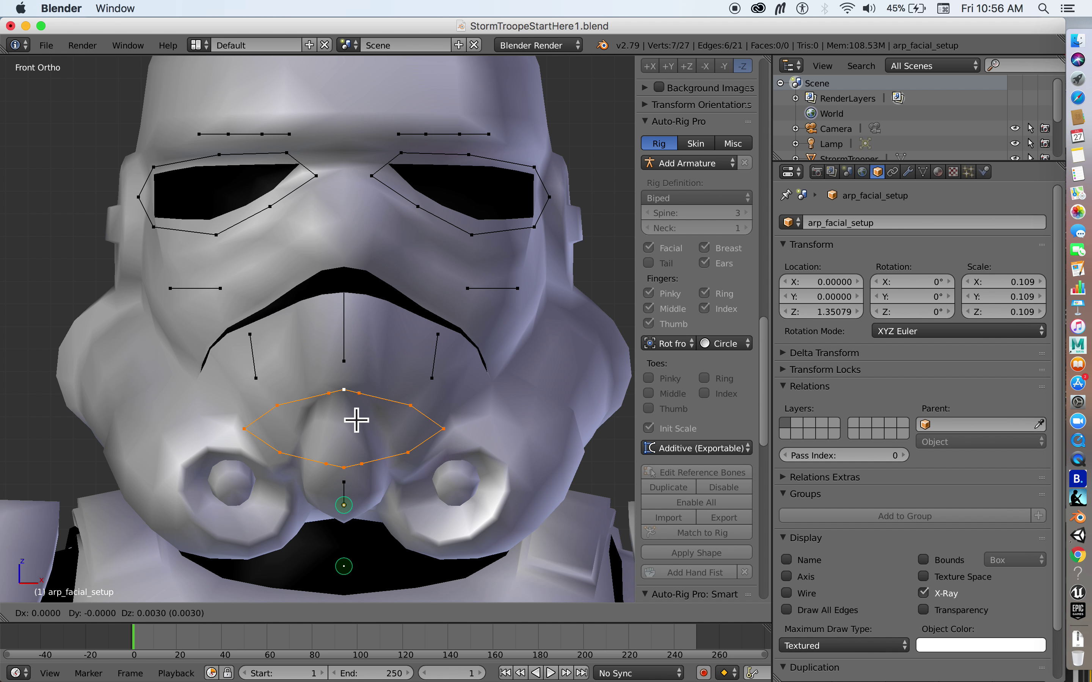
{"action": "left_click", "coordinate": [357, 419]}
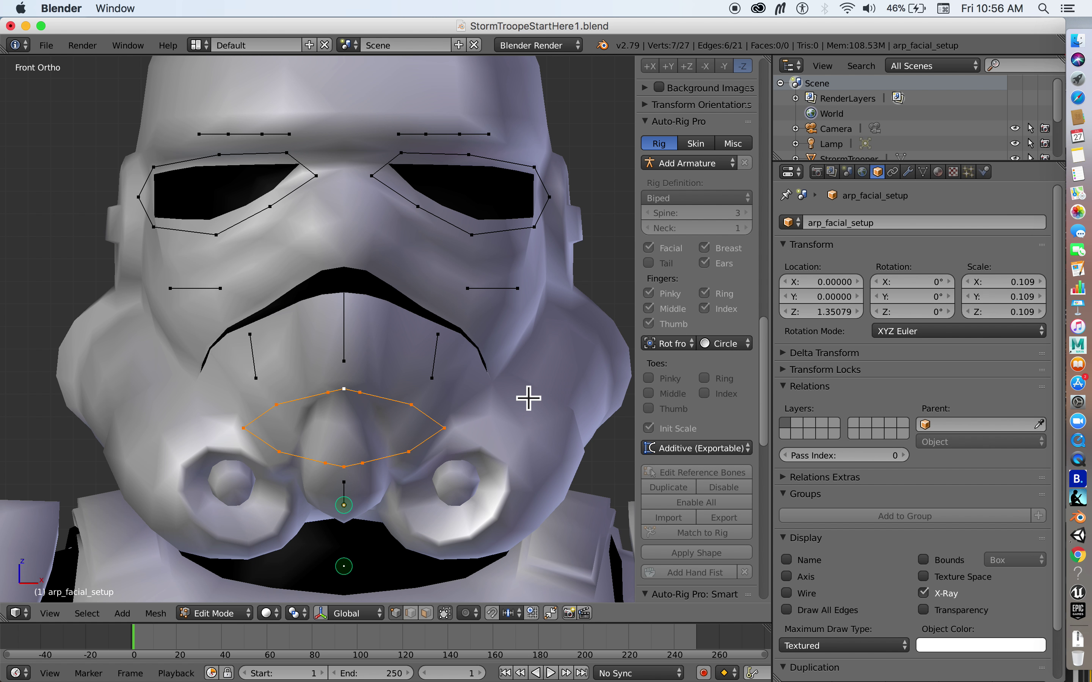
Select all the facial guide points in wireframe side view and move them along Y to the front of the helmet.
{"action": "key", "text": "KP_3"}
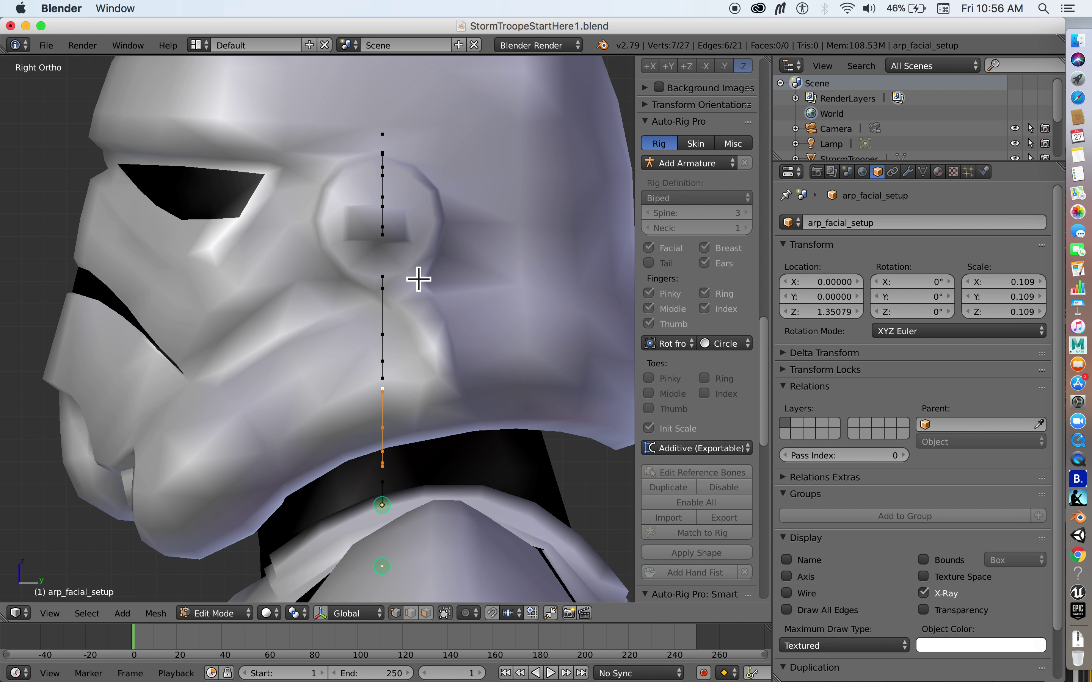
{"action": "key", "text": "KP_1"}
{"action": "key", "text": "KP_3"}
{"action": "left_click_drag", "start_coordinate": [380, 153], "coordinate": [390, 429]}
{"action": "key", "text": "Escape"}
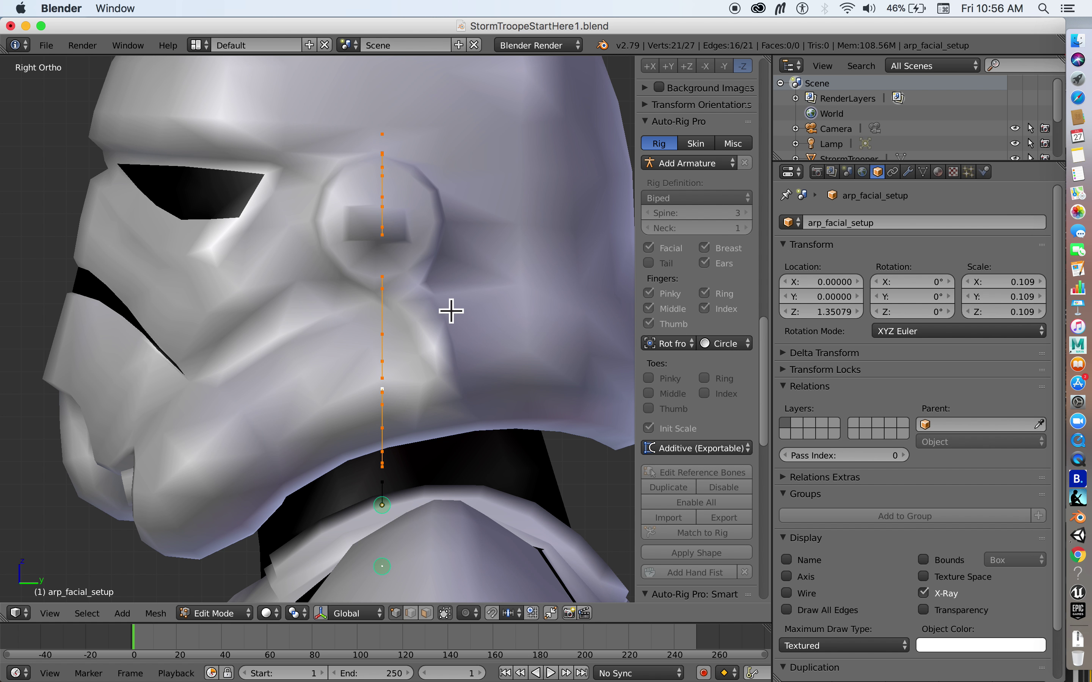
{"action": "key", "text": "z"}
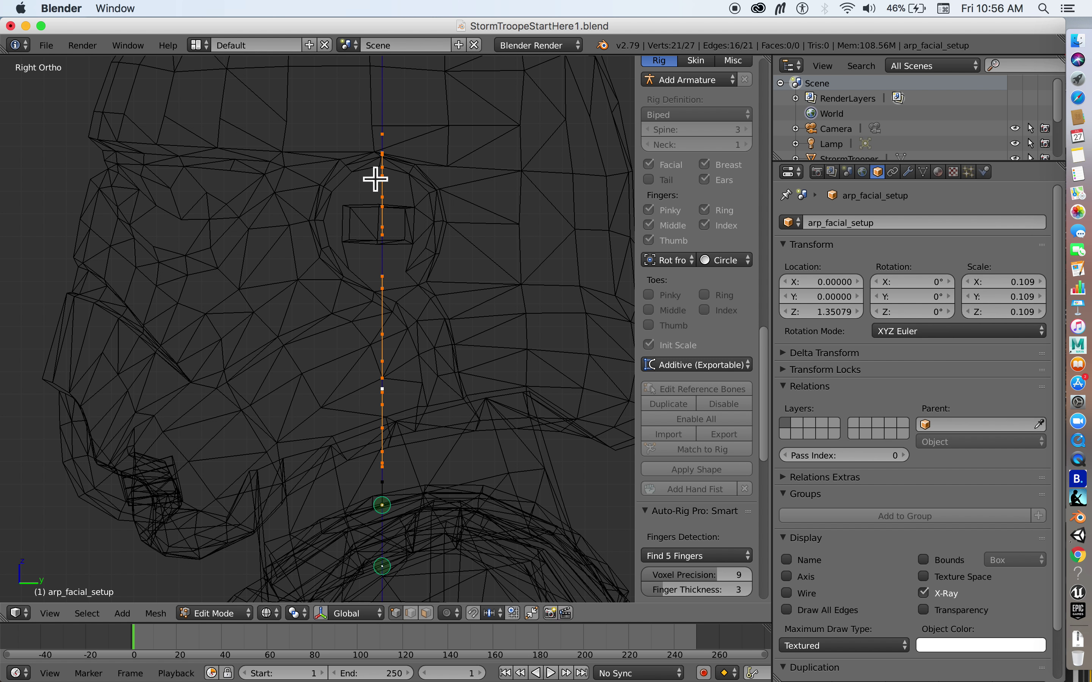
{"action": "key", "text": "c"}
{"action": "mouse_move", "coordinate": [382, 137]}
{"action": "left_mouse_down"}
{"action": "mouse_move", "coordinate": [370, 227]}
{"action": "mouse_move", "coordinate": [388, 453]}
{"action": "left_mouse_up"}
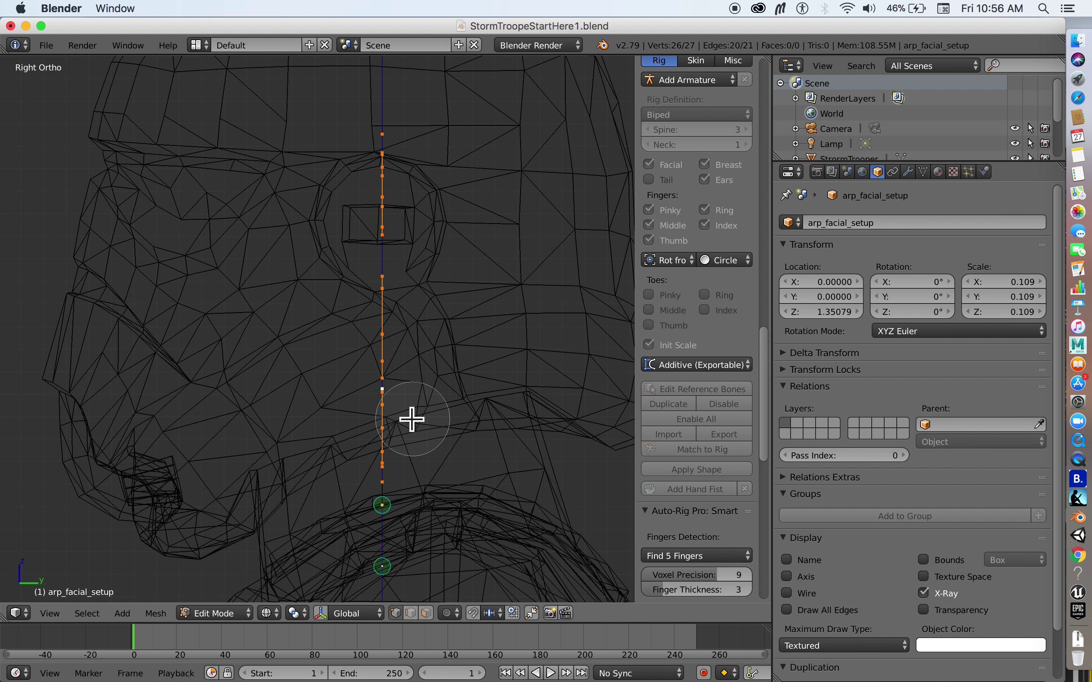
{"action": "key", "text": "Escape"}
{"action": "key", "text": "g"}
{"action": "key", "text": "y"}
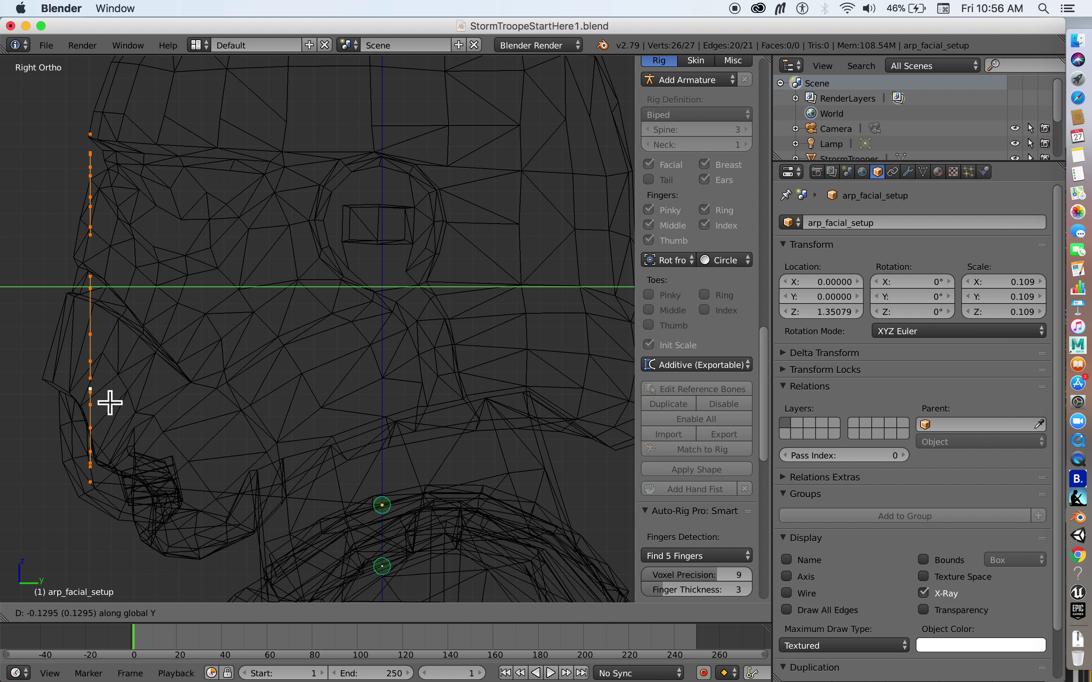
{"action": "left_click", "coordinate": [98, 402]}
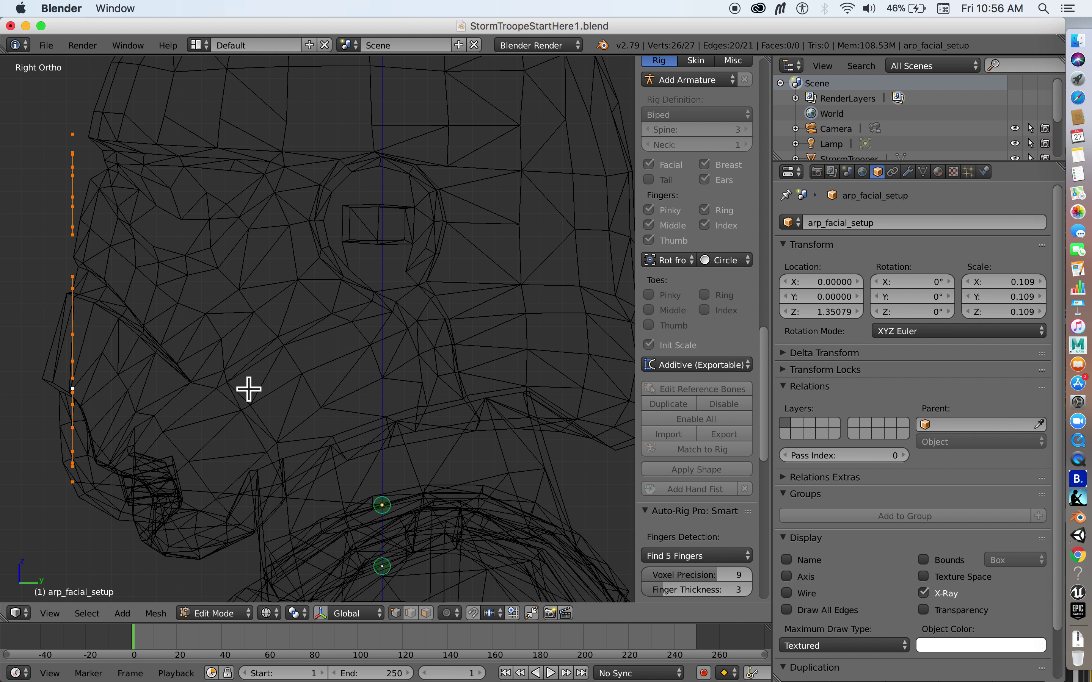
Examine the facial guides' fit on the helmet and the body marker placement in solid shading.
{"action": "key", "text": "1"}
{"action": "key", "text": "KP_Decimal"}
{"action": "key", "text": "z"}
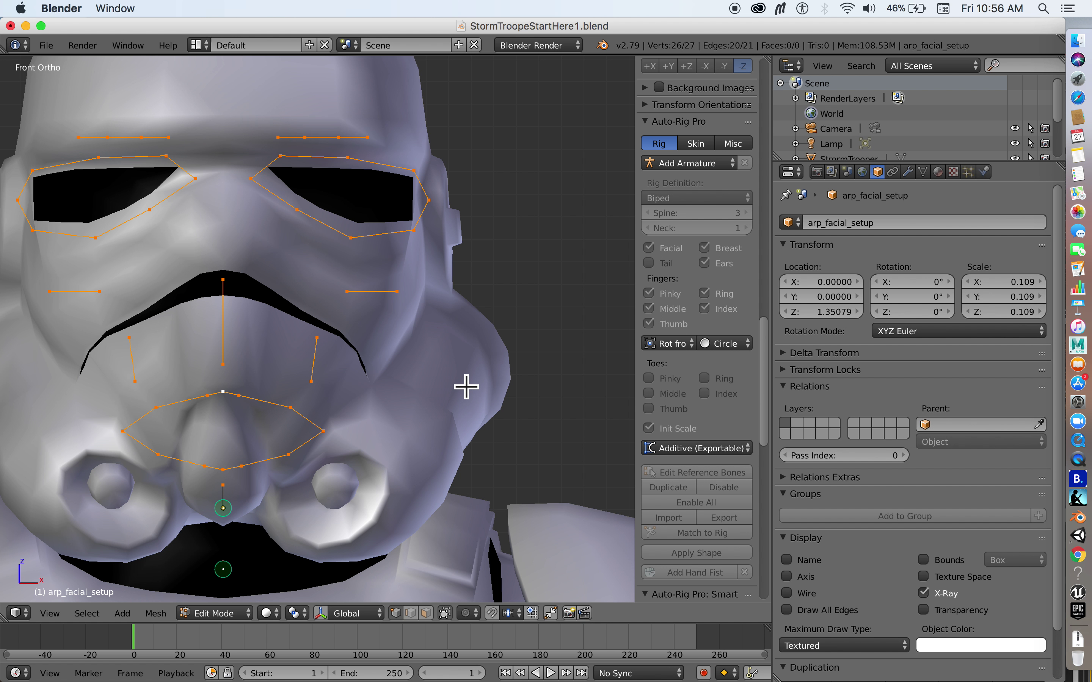
{"action": "scroll", "coordinate": [463, 385], "scroll_direction": "down", "scroll_amount": 1}
{"action": "mouse_move", "coordinate": [434, 390]}
{"action": "middle_mouse_down", "text": "shift"}
{"action": "mouse_move", "coordinate": [522, 370]}
{"action": "mouse_move", "coordinate": [550, 305]}
{"action": "middle_mouse_up", "text": "shift"}
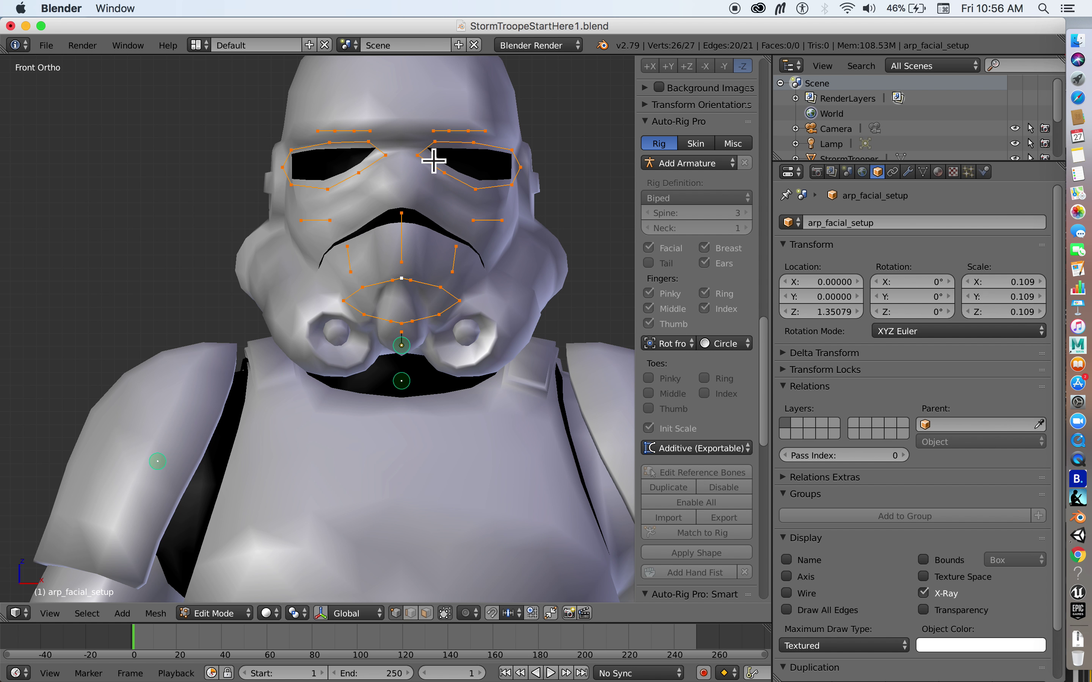
{"action": "middle_click_drag", "start_coordinate": [401, 156], "coordinate": [419, 307]}
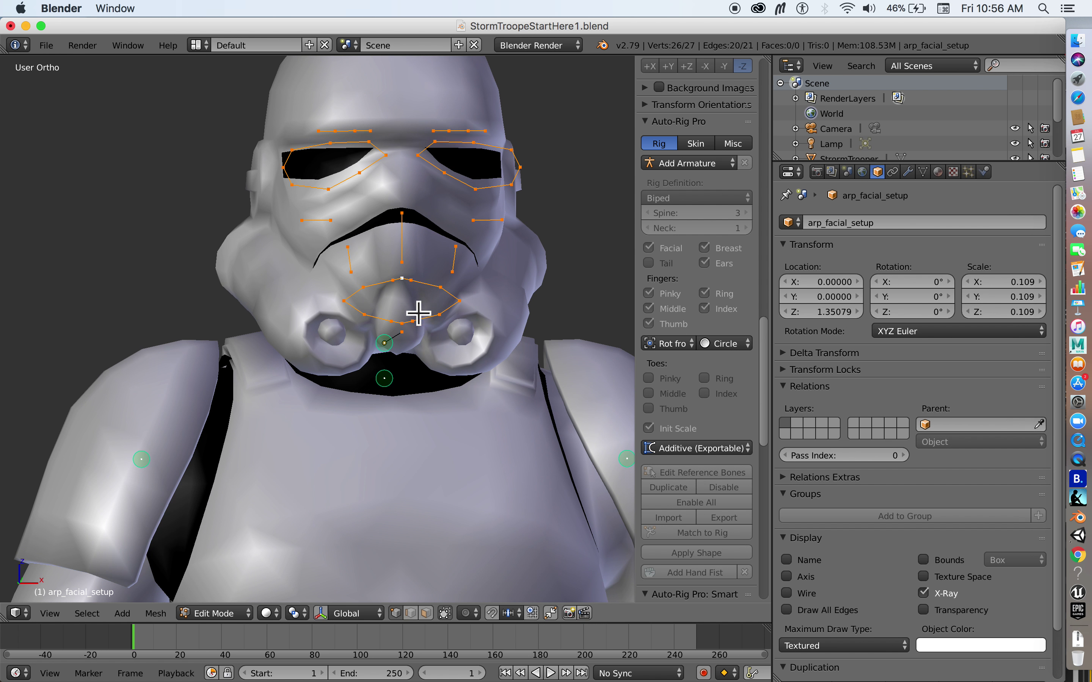
{"action": "scroll", "coordinate": [401, 395], "scroll_direction": "down", "scroll_amount": 2}
{"action": "scroll", "coordinate": [400, 406], "scroll_direction": "down", "scroll_amount": 2}
{"action": "scroll", "coordinate": [443, 193], "scroll_direction": "down", "scroll_amount": 2}
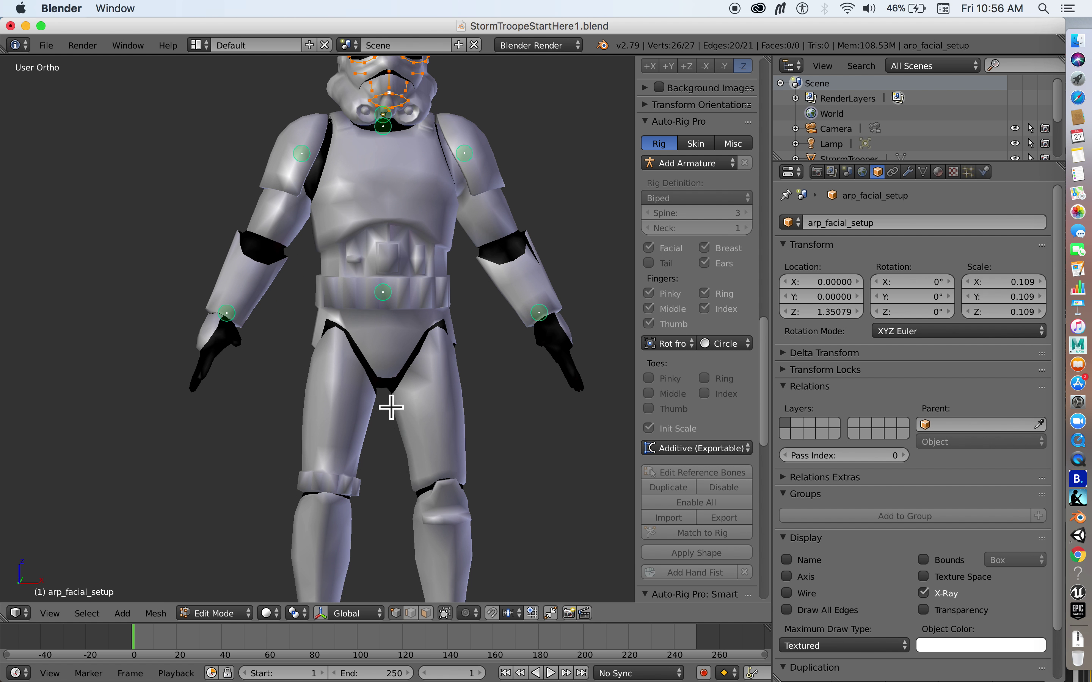
{"action": "scroll", "coordinate": [390, 397], "scroll_direction": "down", "scroll_amount": 1}
{"action": "scroll", "coordinate": [379, 383], "scroll_direction": "up", "scroll_amount": 2}
{"action": "scroll", "coordinate": [380, 397], "scroll_direction": "down", "scroll_amount": 1}
{"action": "middle_click_drag", "start_coordinate": [471, 310], "coordinate": [458, 344], "text": "shift"}
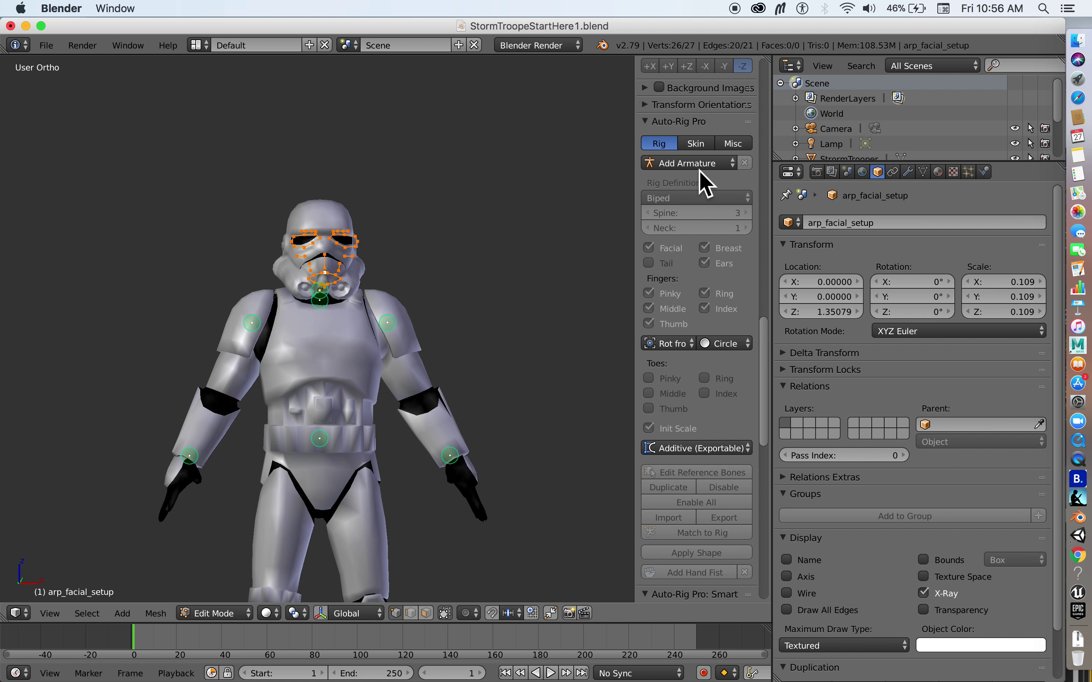
Add the Human armature from Auto-Rig Pro.
{"action": "key", "text": "KP_1"}
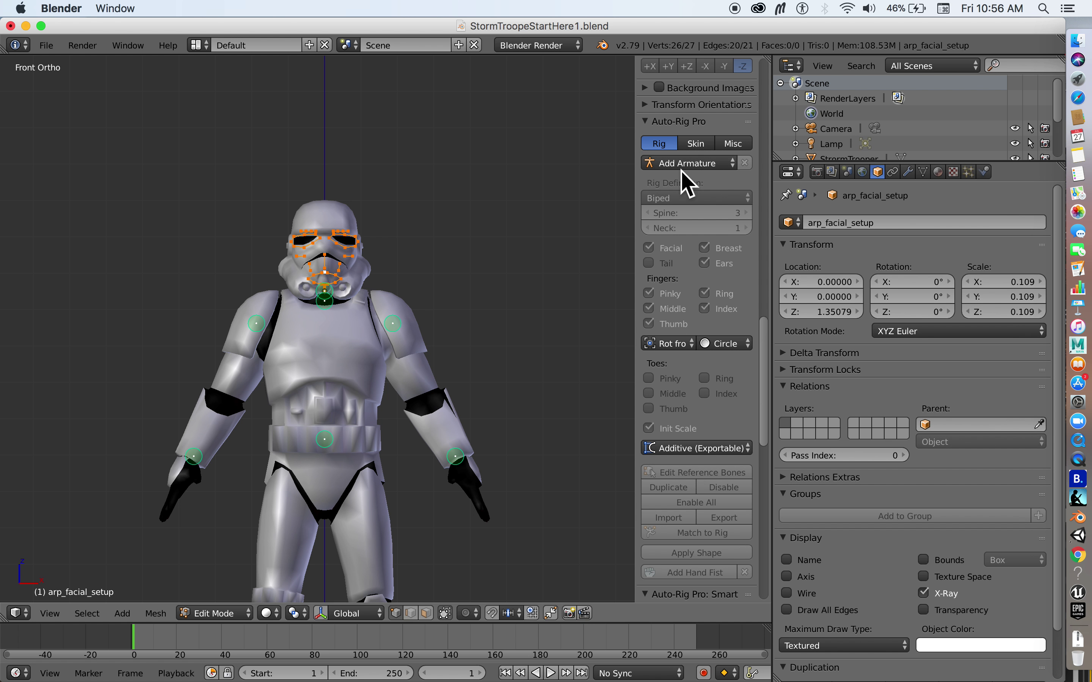
{"action": "left_click", "coordinate": [700, 166]}
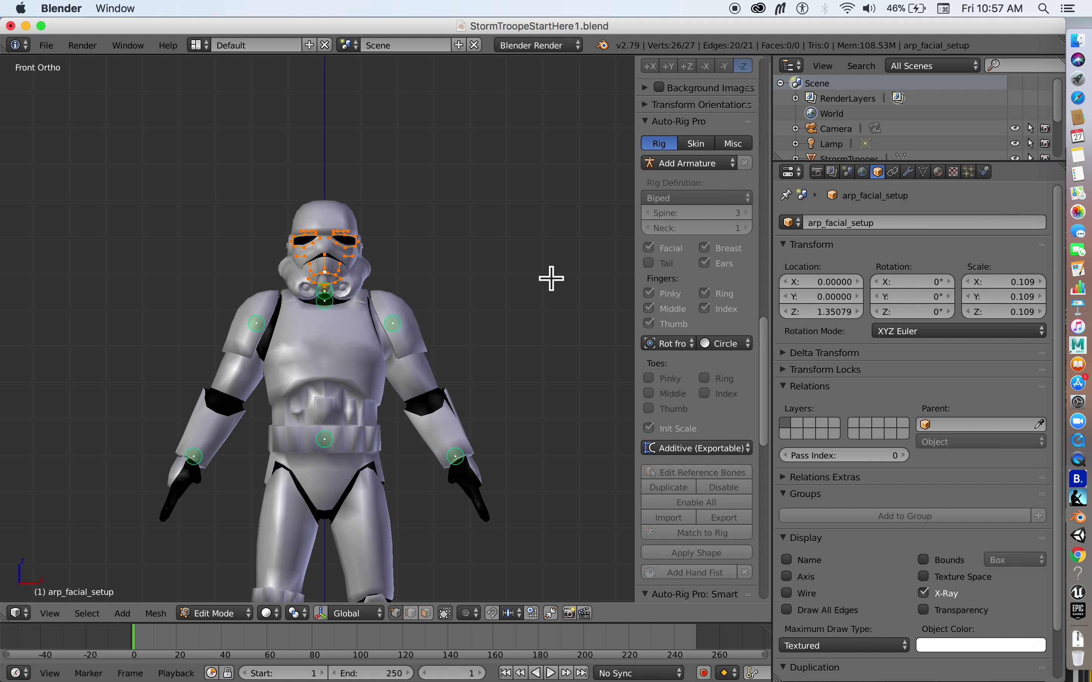
{"action": "left_click", "coordinate": [670, 164]}
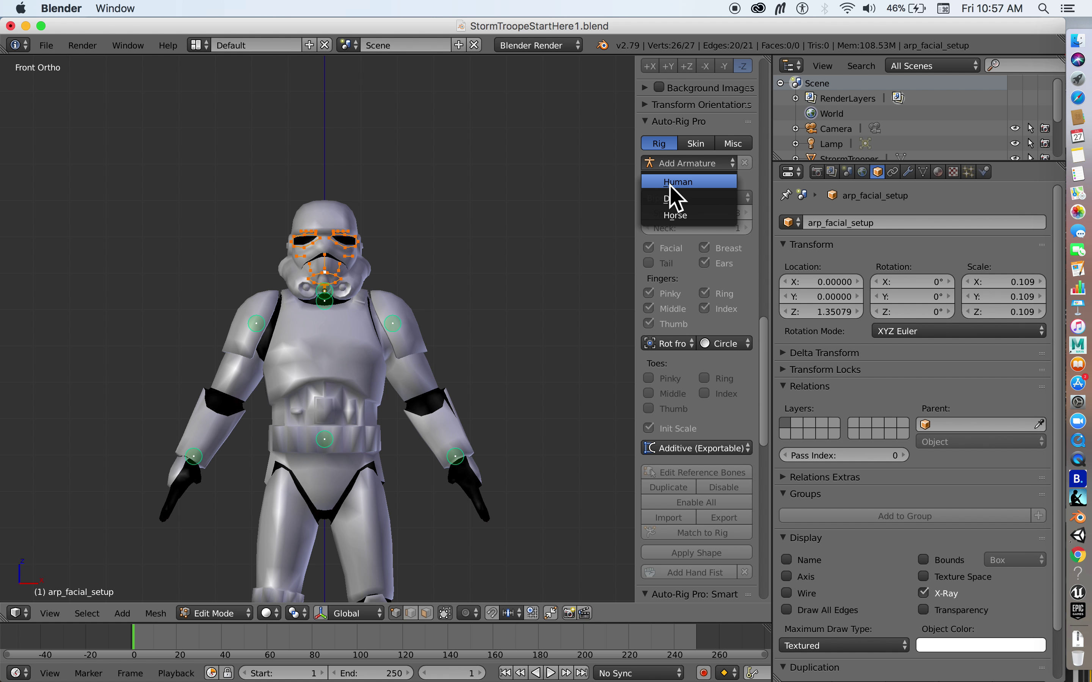
{"action": "left_click", "coordinate": [672, 183]}
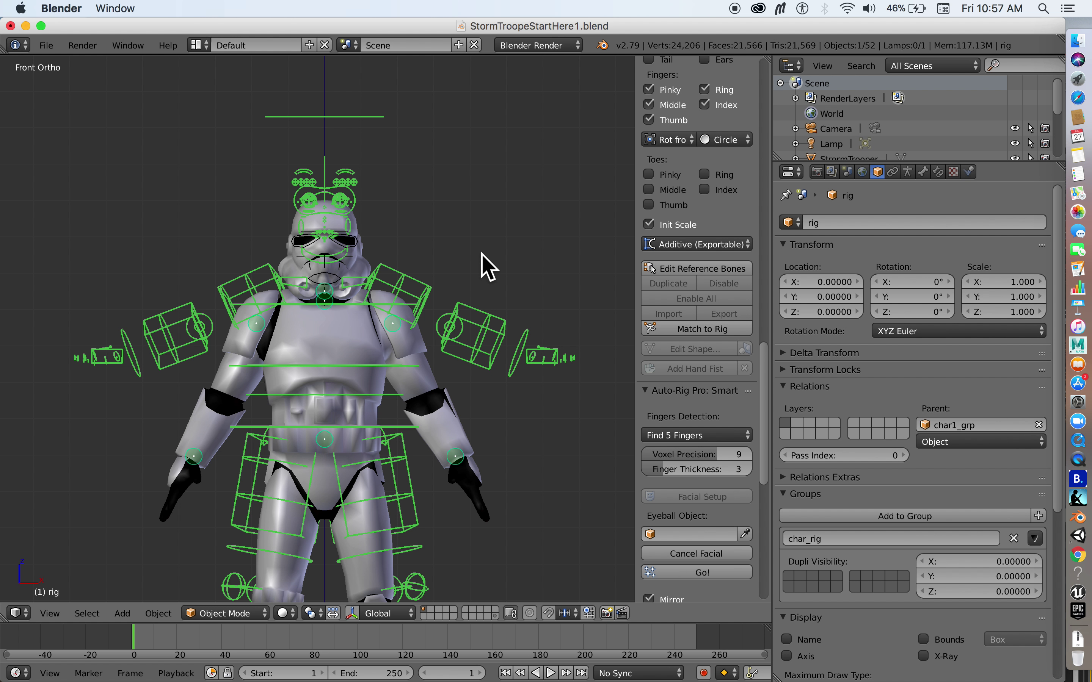
Try to run the Auto-Rig Pro Smart detection without an eyeball object.
{"action": "scroll", "coordinate": [408, 210], "scroll_direction": "down", "scroll_amount": 1}
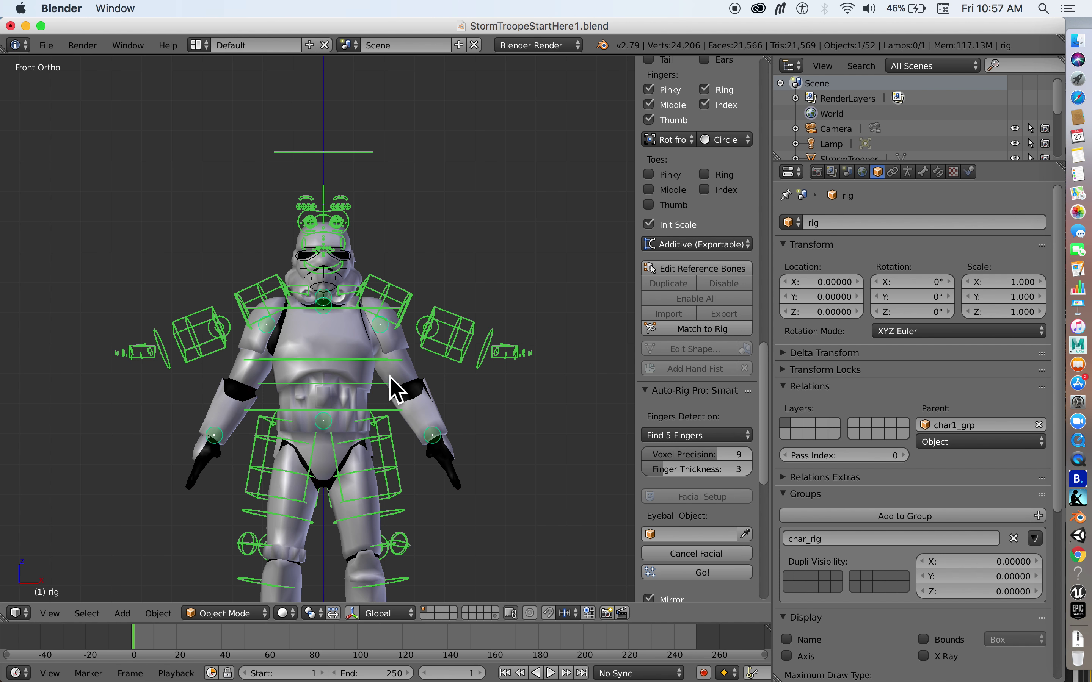
{"action": "left_click", "coordinate": [673, 570]}
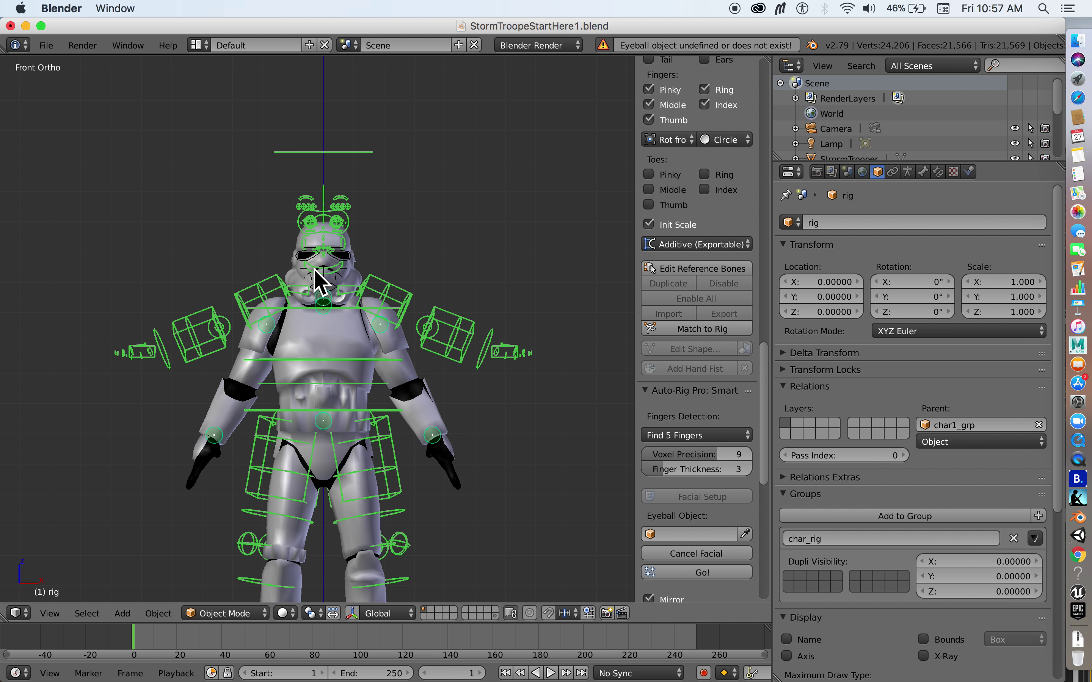
{"action": "scroll", "coordinate": [380, 298], "scroll_direction": "down", "scroll_amount": 3}
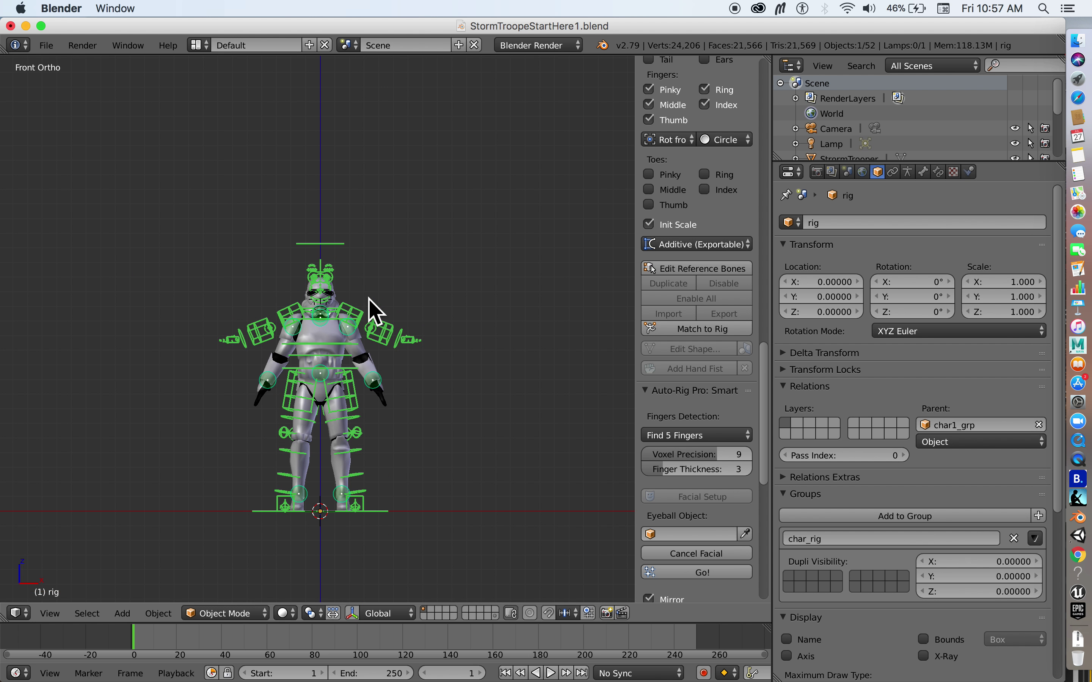
Deselect everything, add a UV sphere and rotate it 90° about the X axis.
{"action": "key", "text": "a"}
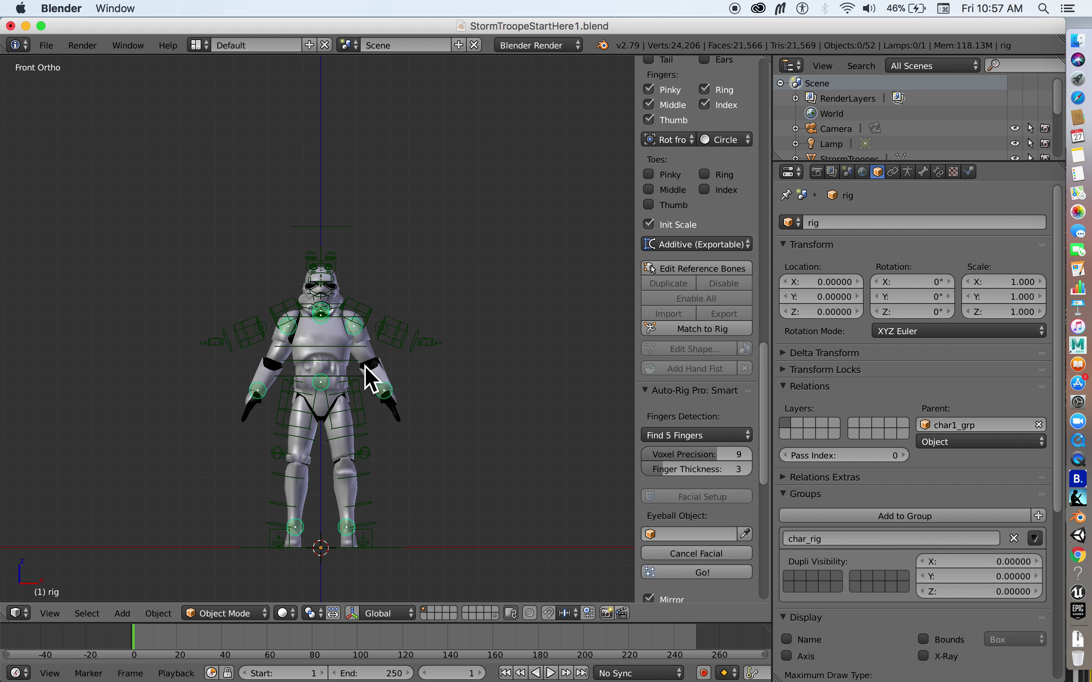
{"action": "key", "text": "a"}
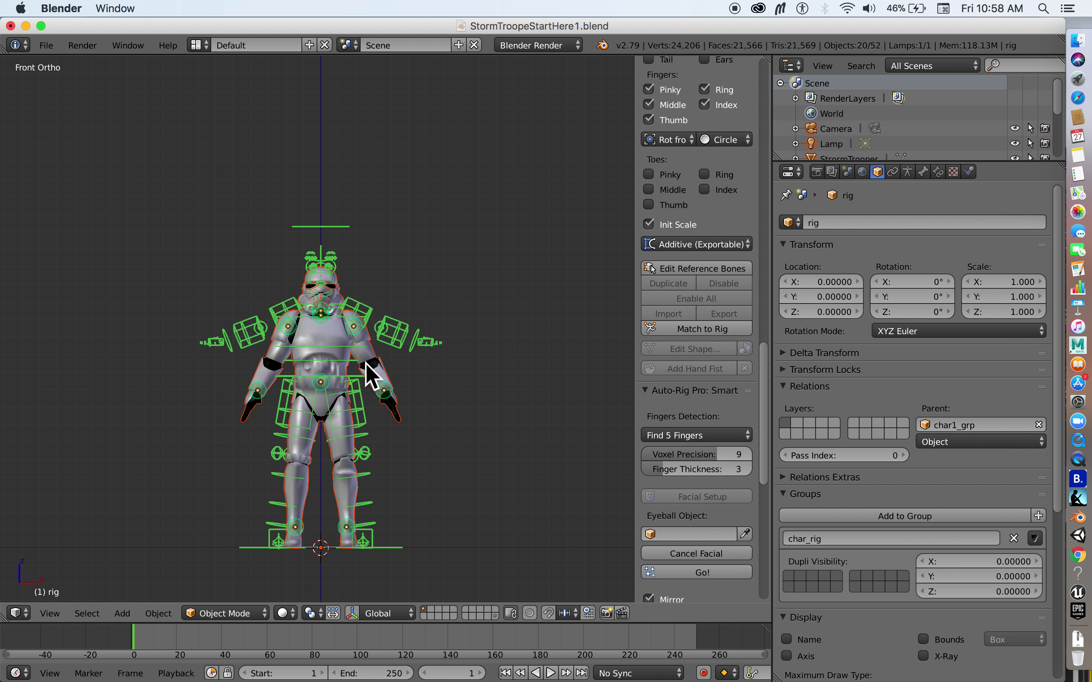
{"action": "key", "text": "a"}
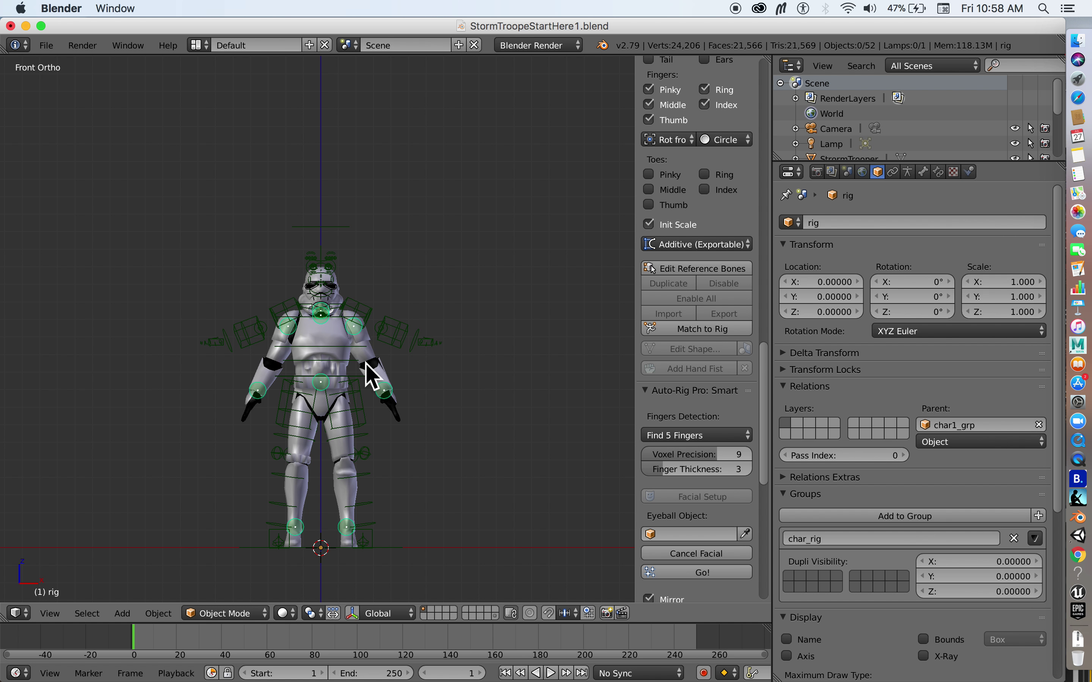
{"action": "key", "text": "shift+a"}
{"action": "mouse_move", "coordinate": [367, 365]}
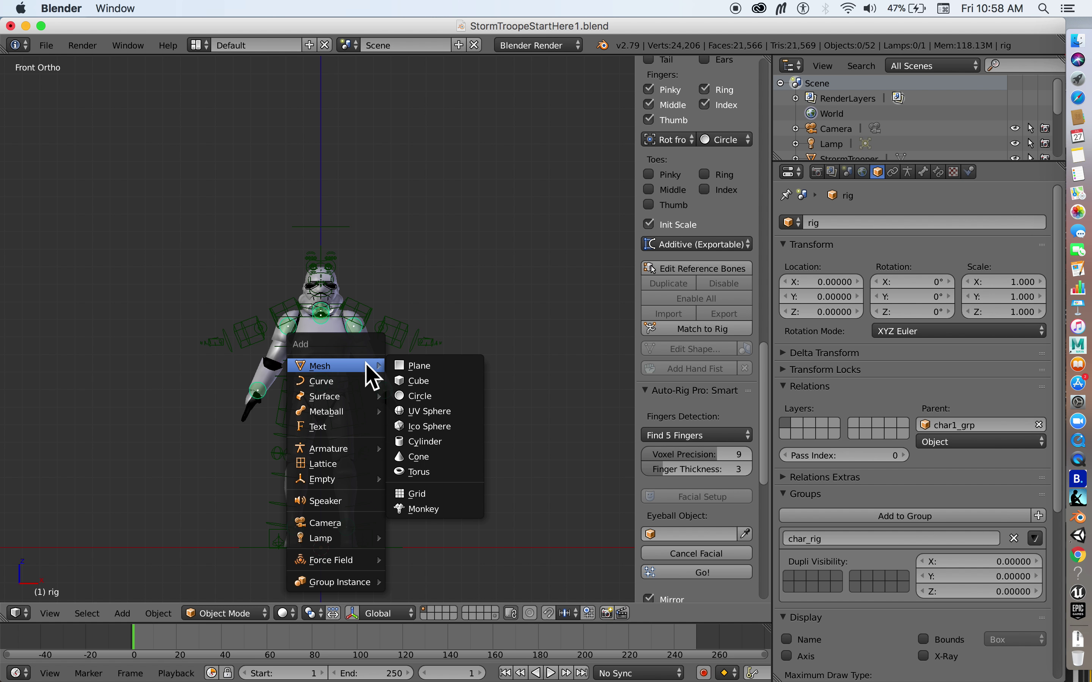
{"action": "left_click", "coordinate": [436, 412]}
{"action": "scroll", "coordinate": [433, 433], "scroll_direction": "down", "scroll_amount": 3}
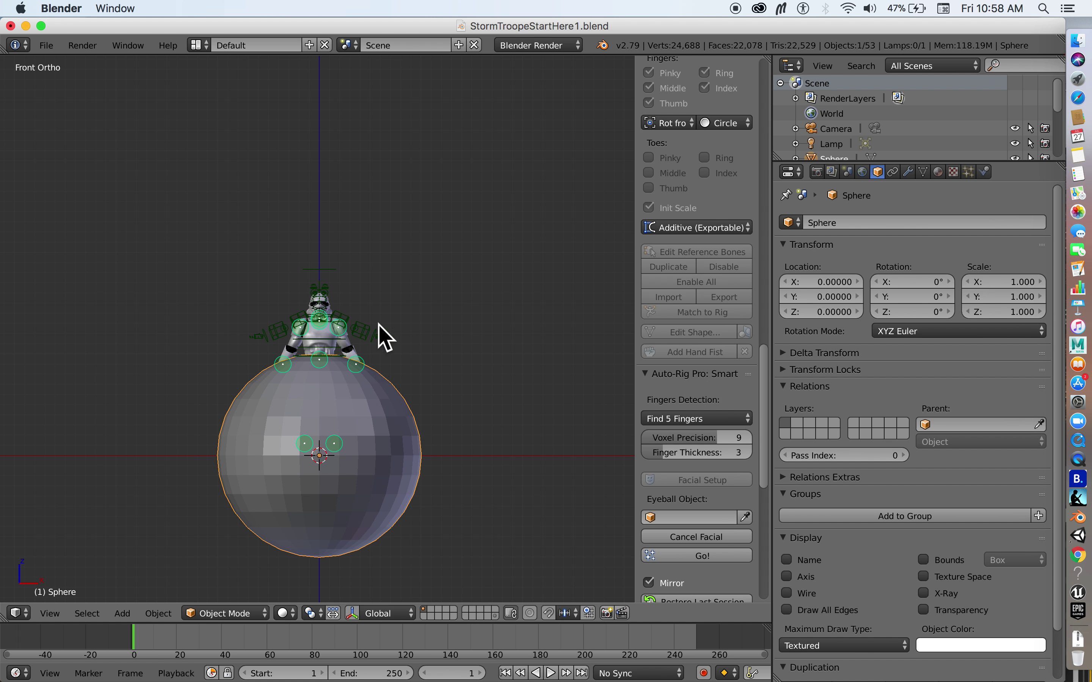
{"action": "type", "text": "rx90"}
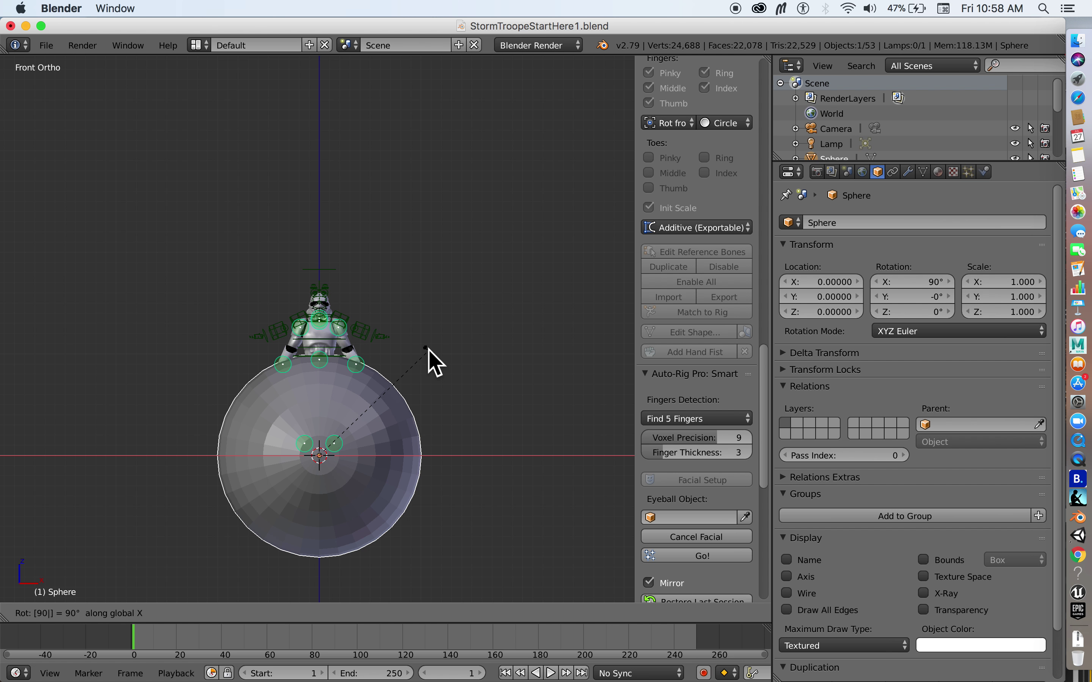
{"action": "key", "text": "Return"}
Scale the sphere down to about 0.256 and raise it along Z to about 1.464, over the helmet.
{"action": "key", "text": "s"}
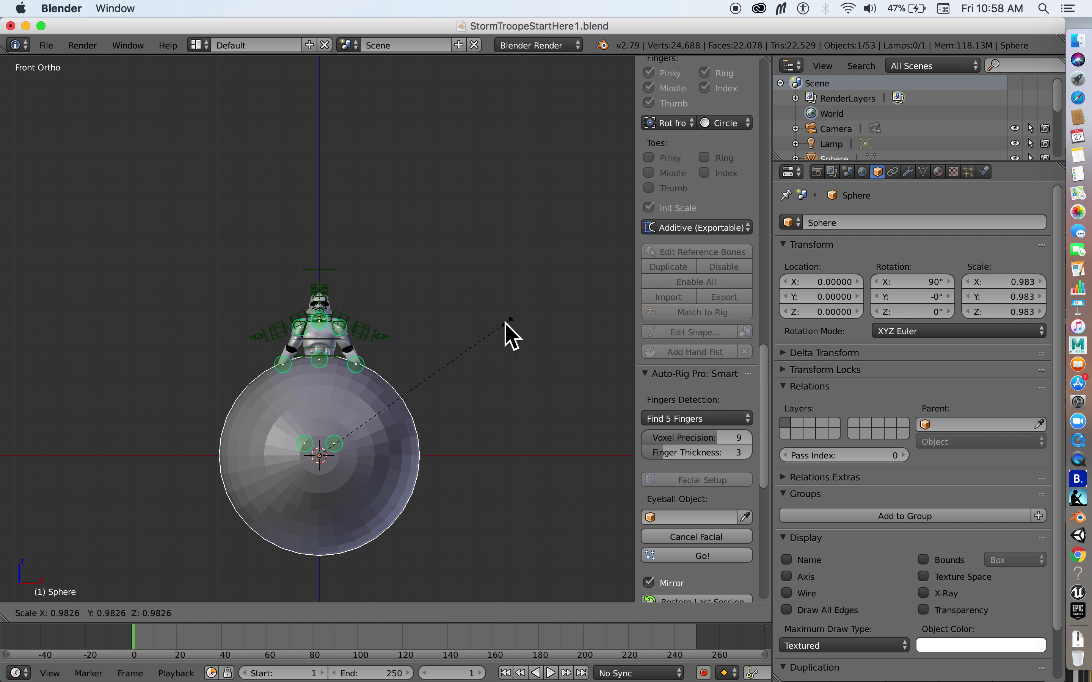
{"action": "left_click", "coordinate": [361, 417]}
{"action": "scroll", "coordinate": [358, 415], "scroll_direction": "up", "scroll_amount": 3}
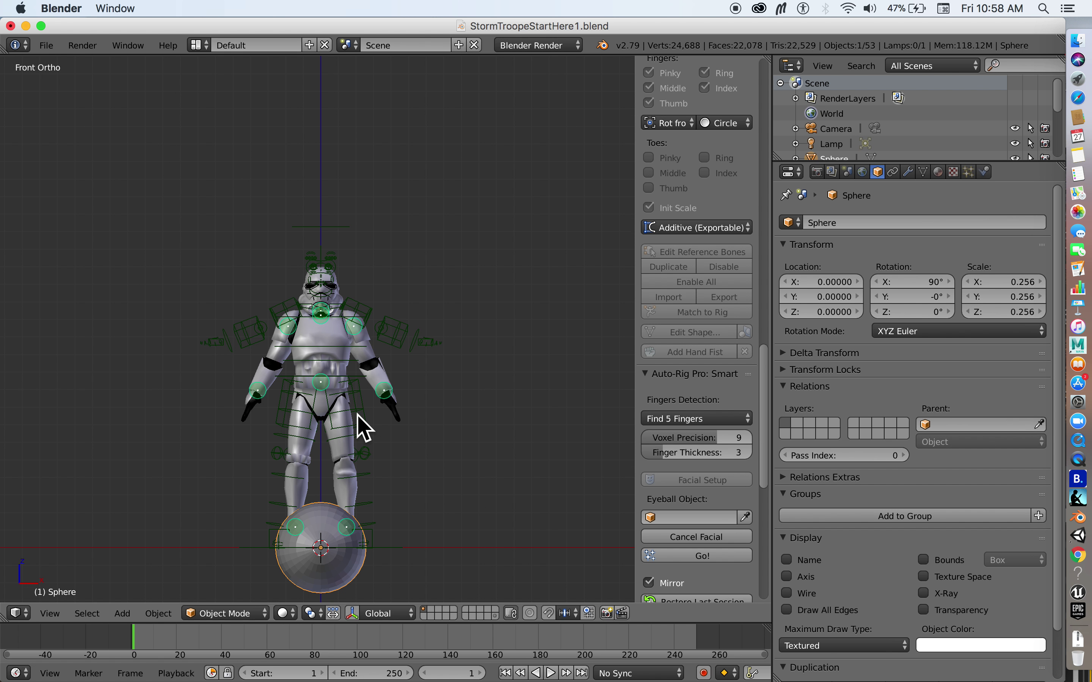
{"action": "key", "text": "g"}
{"action": "key", "text": "z"}
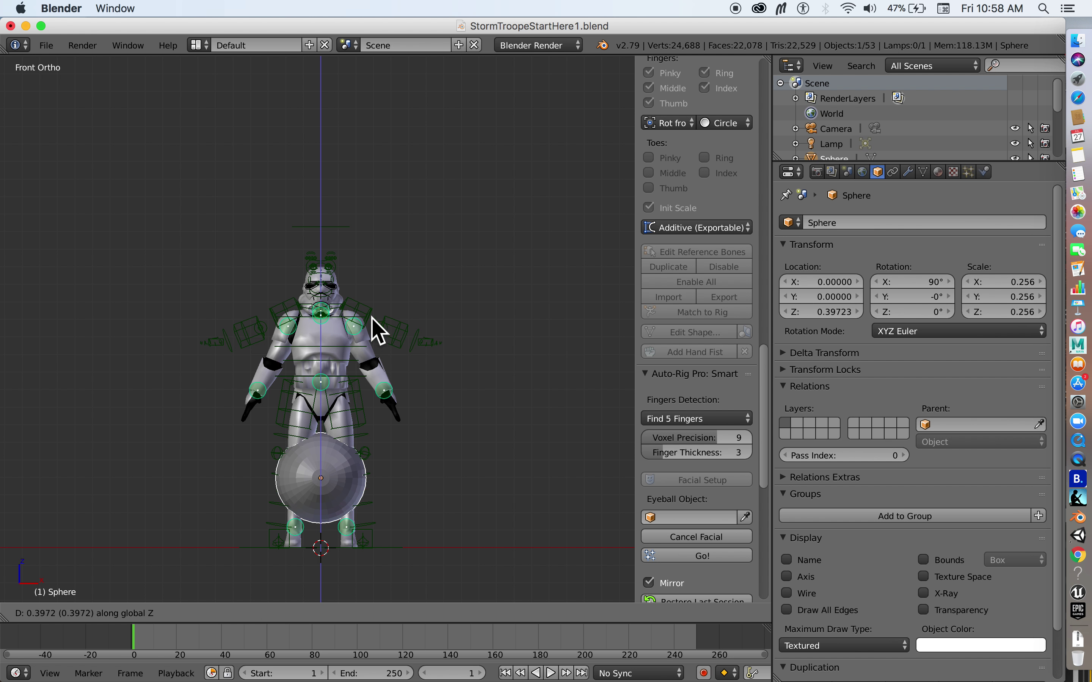
{"action": "left_click", "coordinate": [391, 168]}
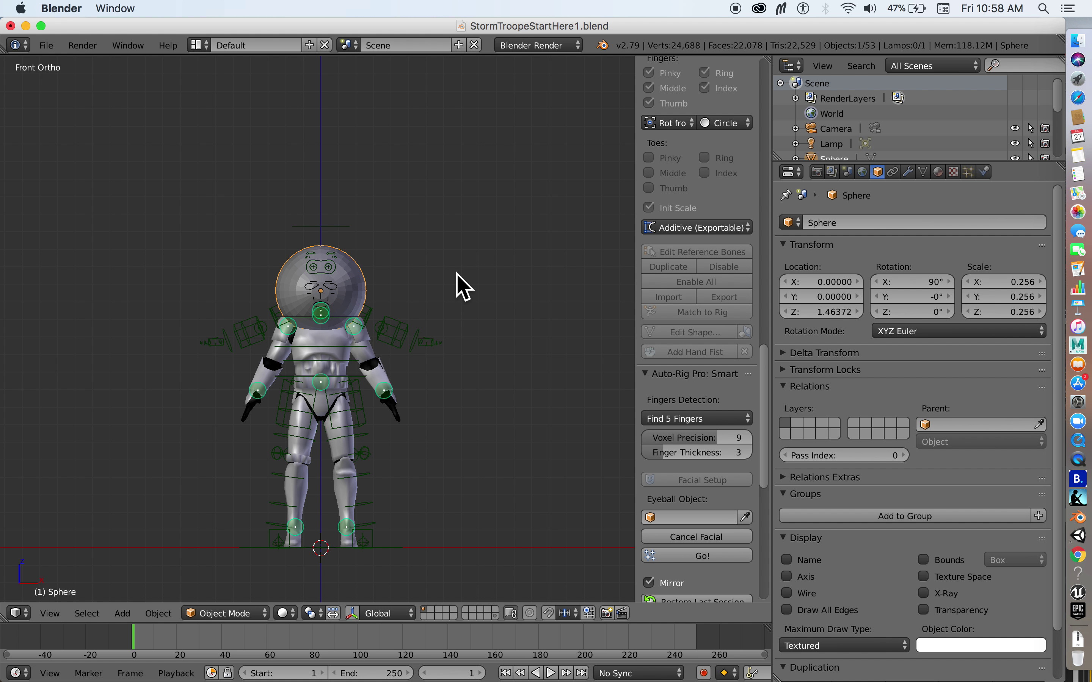
Shrink the sphere to a scale of about 0.062 and offset it along X to about 0.048, towards the eye lens.
{"action": "key", "text": "s"}
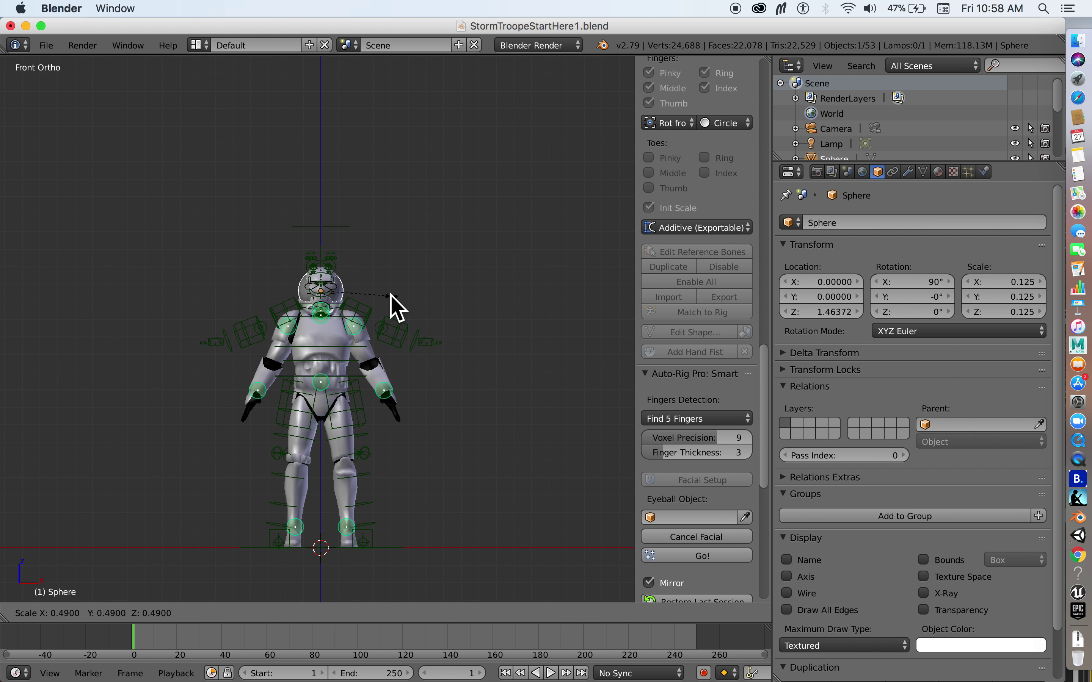
{"action": "scroll", "coordinate": [382, 307], "scroll_direction": "up", "scroll_amount": 5}
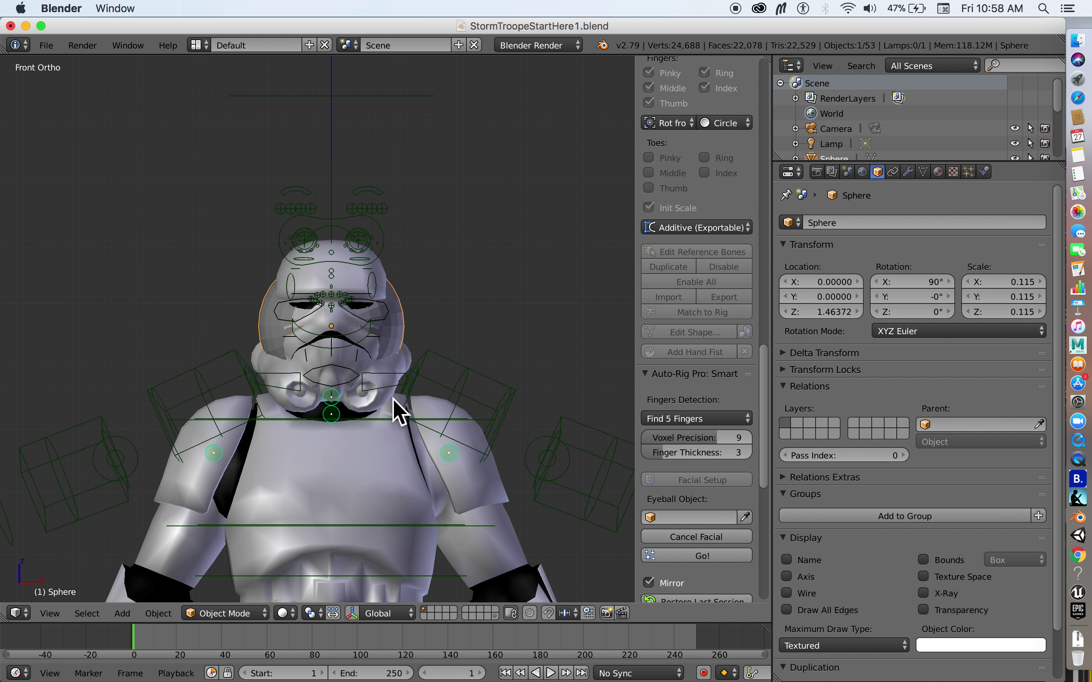
{"action": "left_click", "coordinate": [431, 353]}
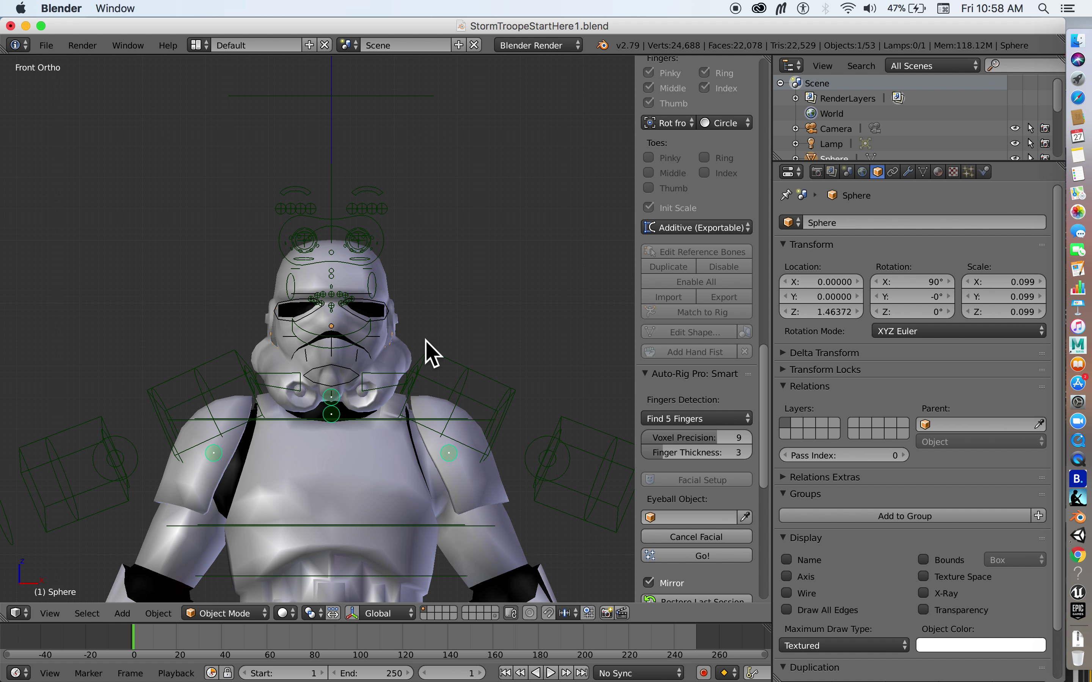
{"action": "key", "text": "g"}
{"action": "key", "text": "x"}
{"action": "left_click", "coordinate": [458, 348]}
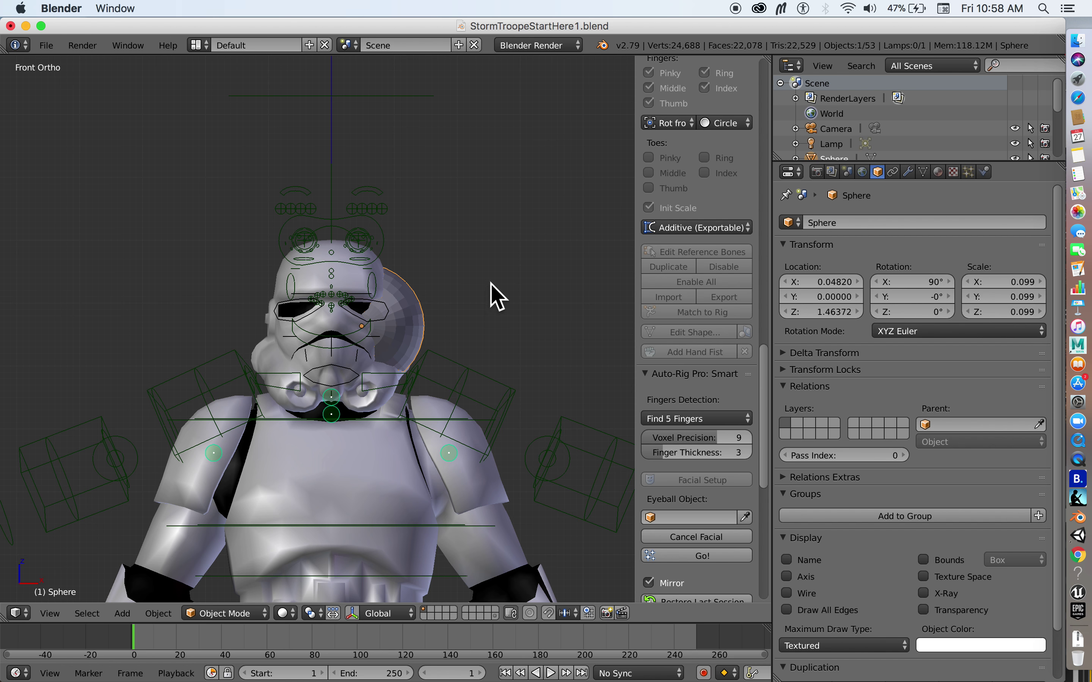
{"action": "key", "text": "s"}
{"action": "left_click", "coordinate": [449, 320]}
Move the sphere forward and up in side view to about Y -0.065, Z 1.487, behind the eye lens.
{"action": "key", "text": "KP_3"}
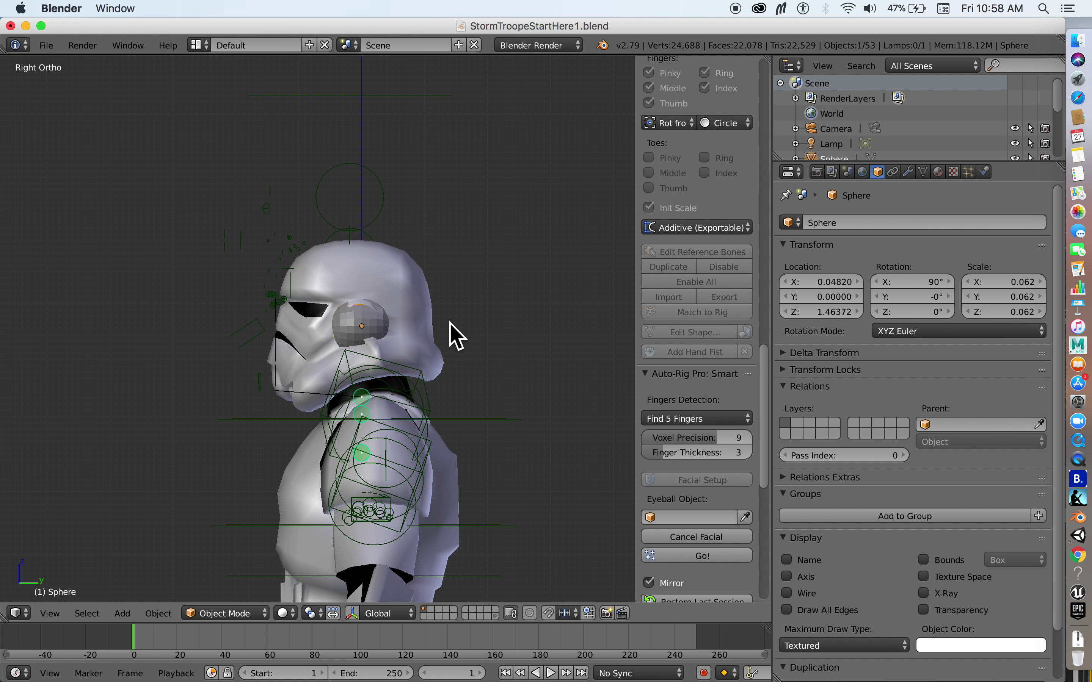
{"action": "key", "text": "g"}
{"action": "left_click", "coordinate": [414, 321]}
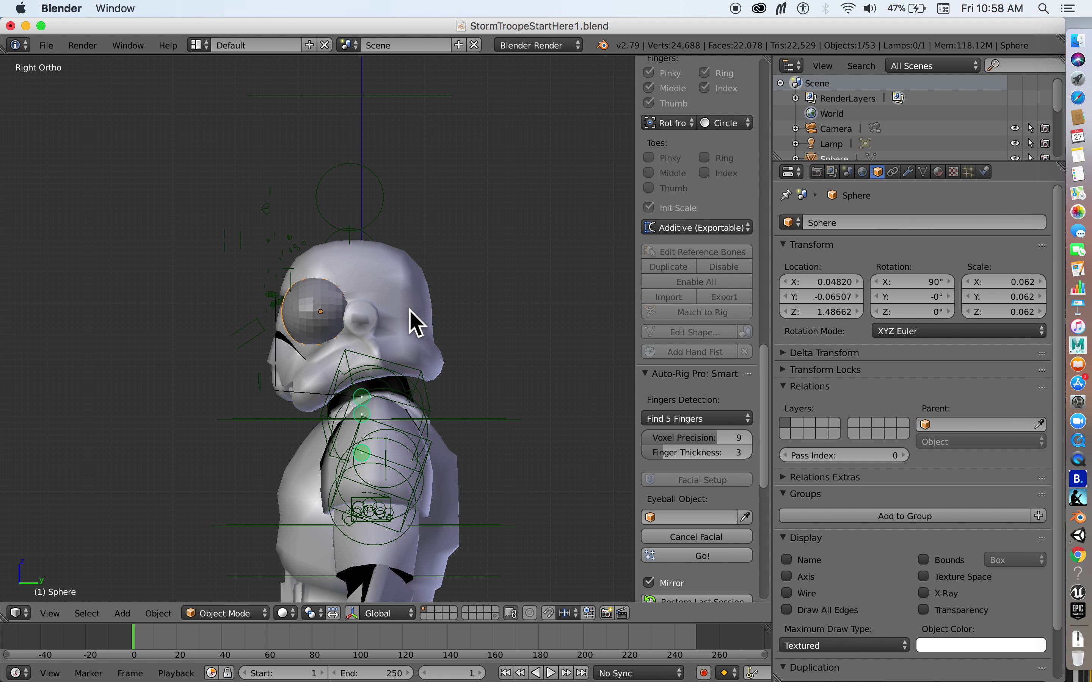
Shrink the eyeball sphere to a scale of about 0.039, checking its fit against the eye lens in front view.
{"action": "key", "text": "KP_4"}
{"action": "key", "text": "KP_1"}
{"action": "key", "text": "s"}
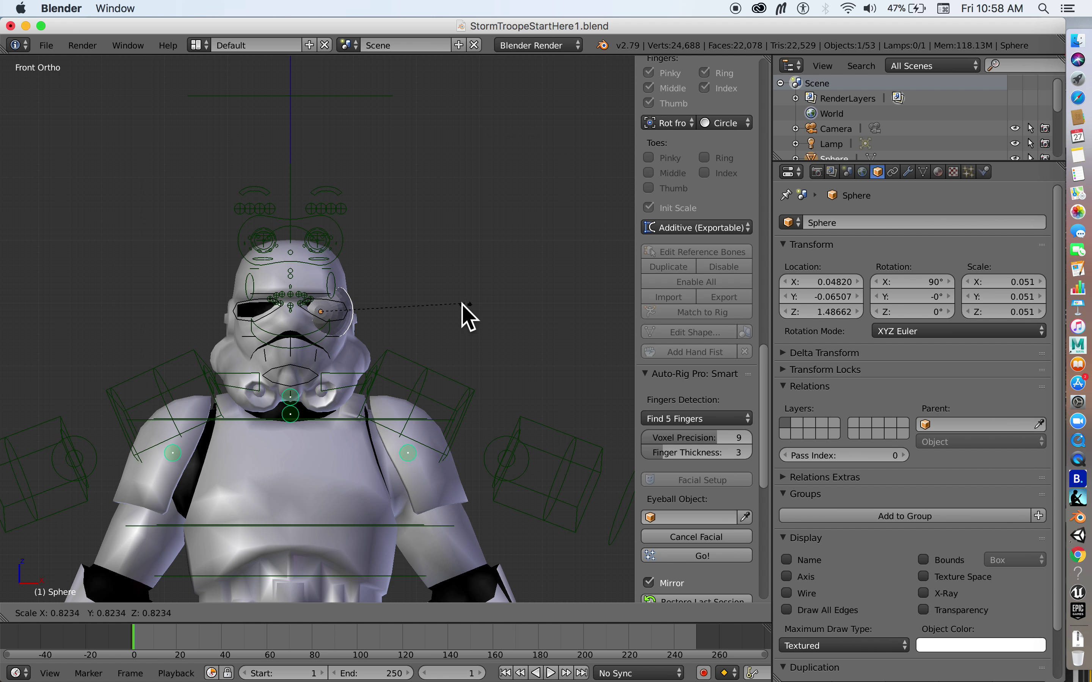
{"action": "left_click", "coordinate": [437, 323]}
{"action": "scroll", "coordinate": [431, 328], "scroll_direction": "up", "scroll_amount": 8}
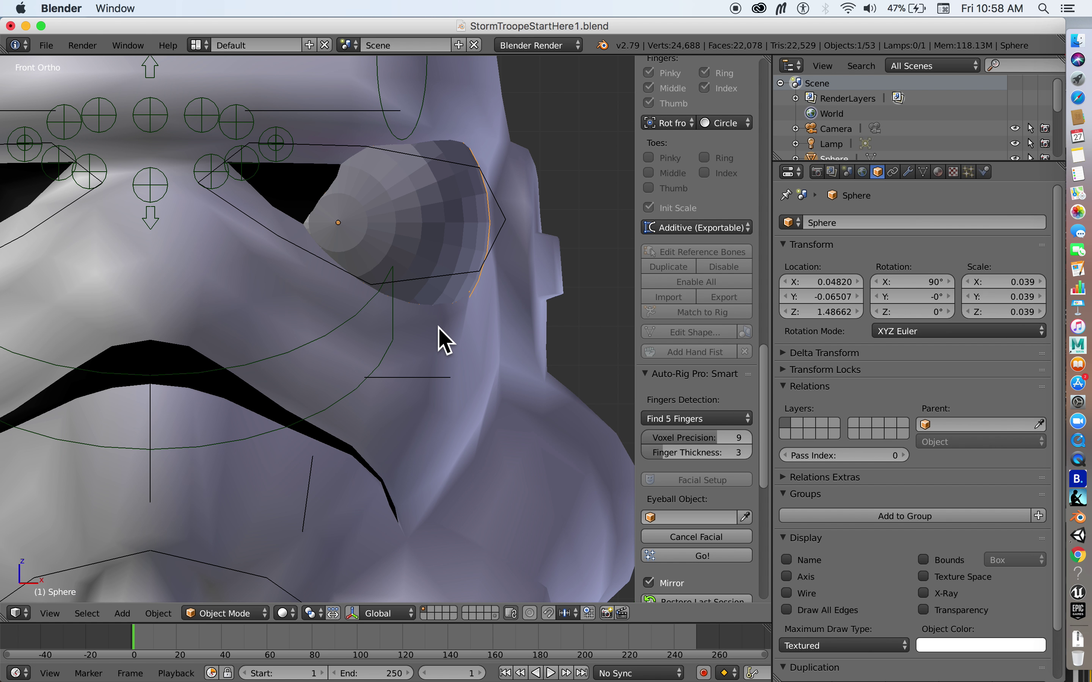
Shift the sphere along X to about 0.037 and rotate it about 24.1° around the Z axis.
{"action": "key", "text": "g"}
{"action": "key", "text": "x"}
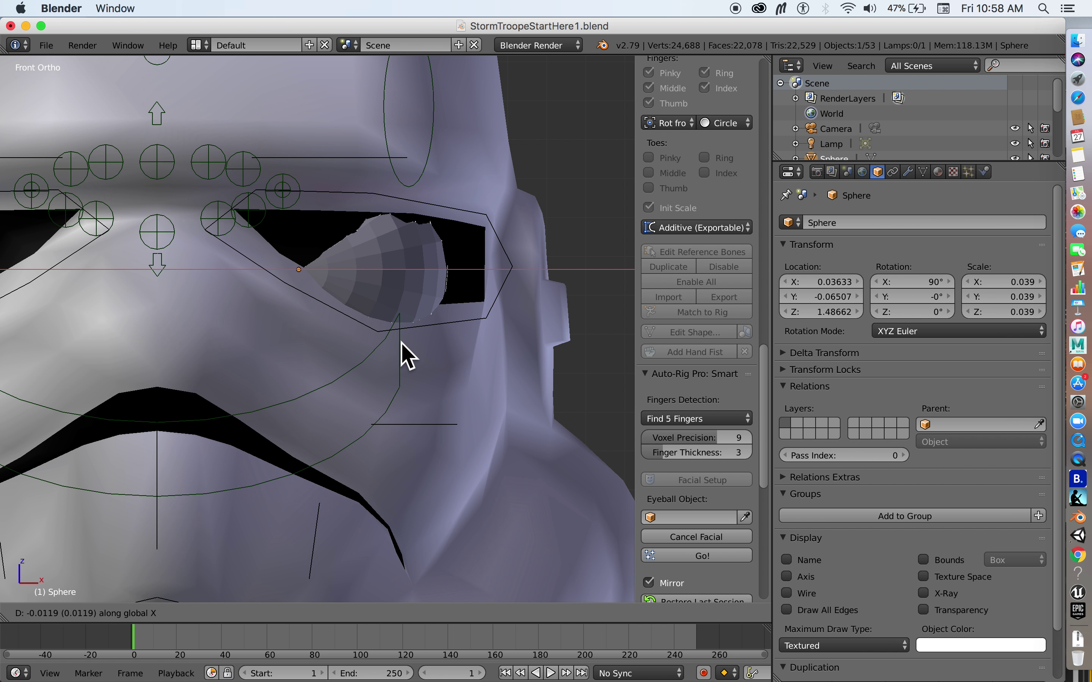
{"action": "left_click", "coordinate": [403, 342]}
{"action": "key", "text": "r"}
{"action": "key", "text": "z"}
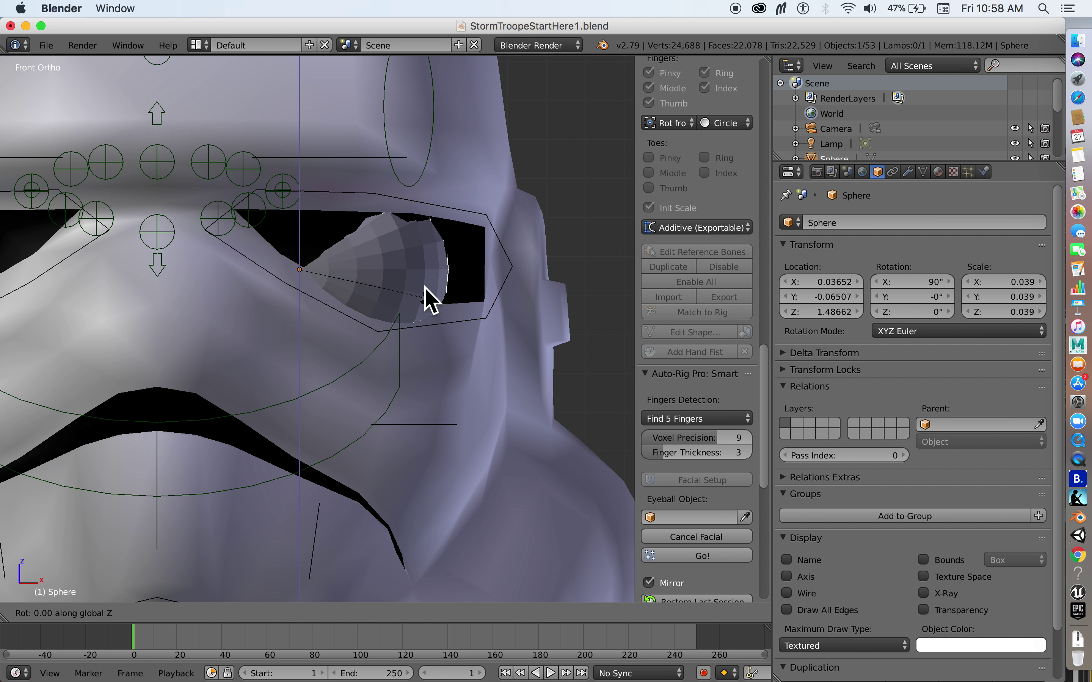
{"action": "left_click", "coordinate": [419, 368]}
{"action": "scroll", "coordinate": [447, 291], "scroll_direction": "down", "scroll_amount": 4}
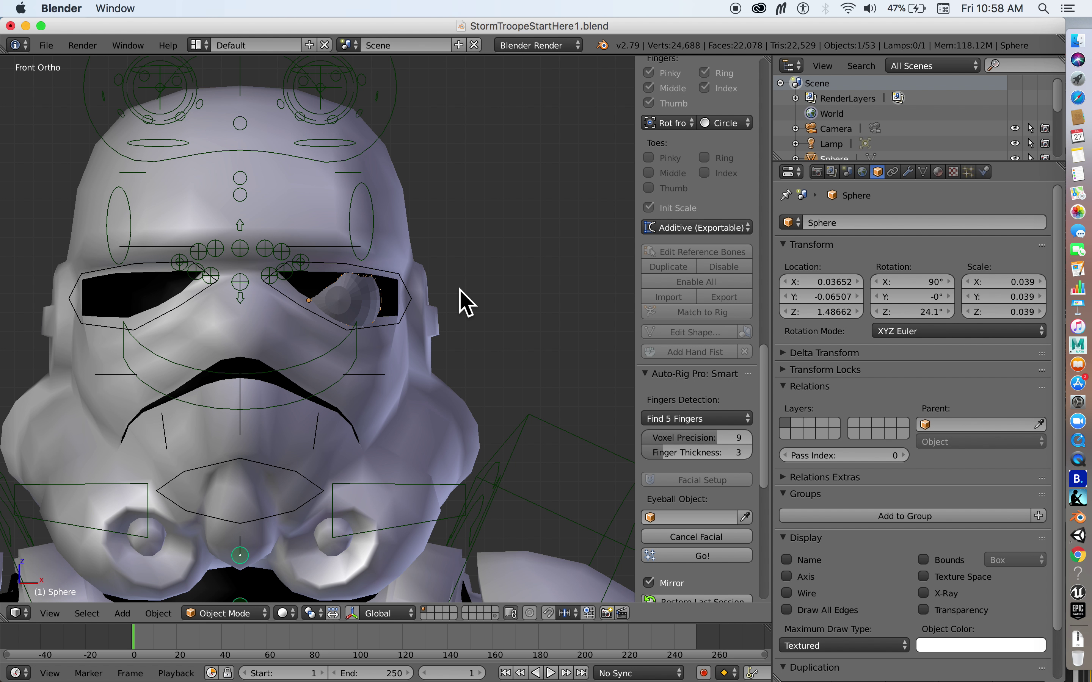
Apply the sphere's location, rotation and scale, and check its transform values.
{"action": "key", "text": "ctrl+a"}
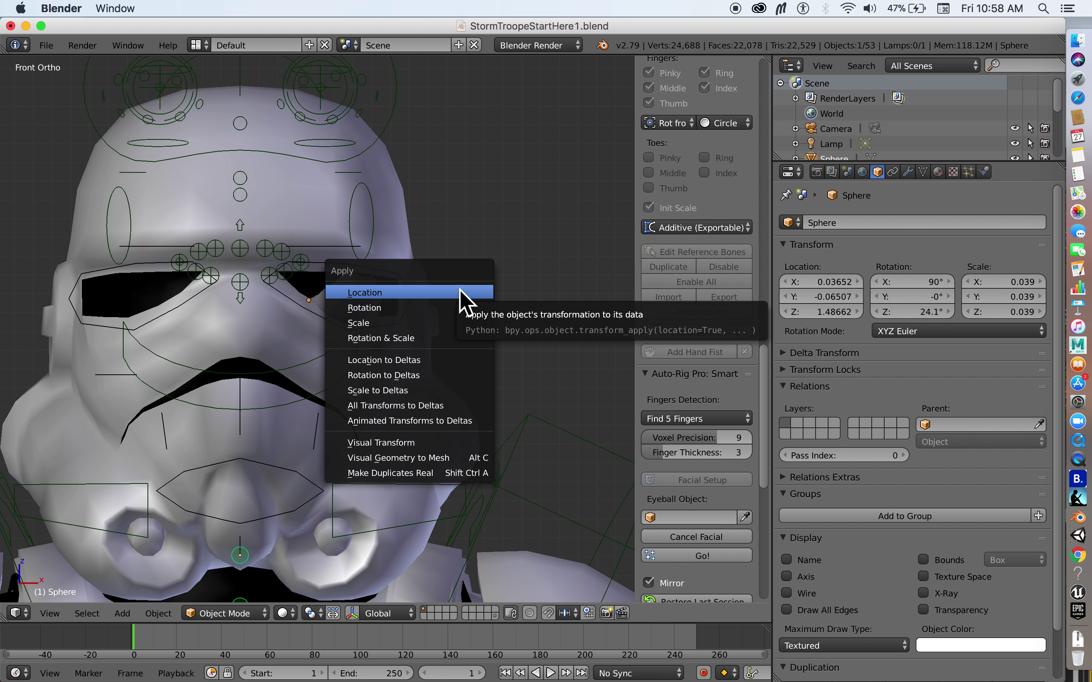
{"action": "left_click", "coordinate": [464, 294]}
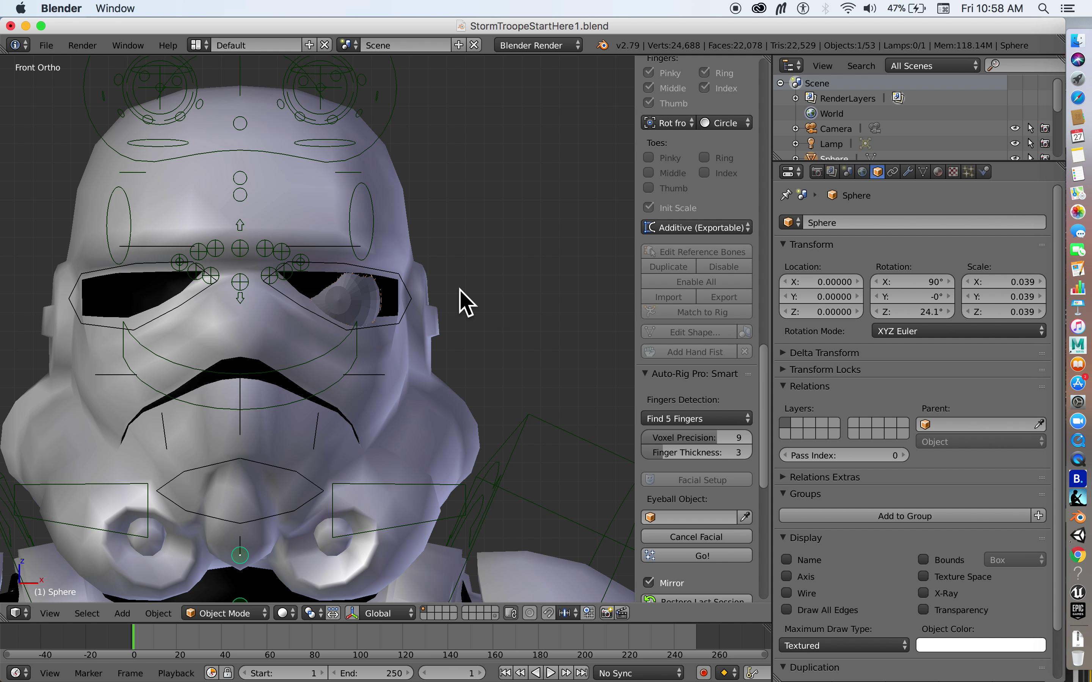
{"action": "key", "text": "ctrl+a"}
{"action": "left_click", "coordinate": [438, 301]}
{"action": "key", "text": "ctrl+a"}
{"action": "left_click", "coordinate": [421, 314]}
{"action": "scroll", "coordinate": [731, 329], "scroll_direction": "up", "scroll_amount": 4}
{"action": "left_click_drag", "start_coordinate": [766, 331], "coordinate": [769, 74]}
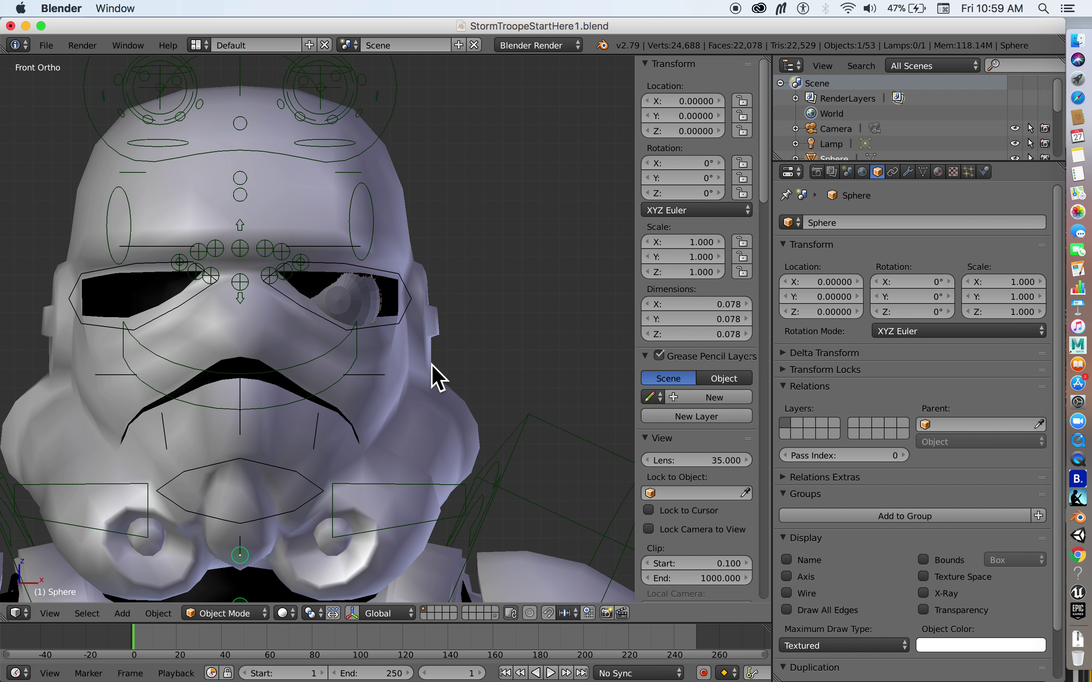
Assign the sphere as the Eyeball Object in Auto-Rig Pro Smart and run the detection to generate the reference bones.
{"action": "scroll", "coordinate": [419, 383], "scroll_direction": "down", "scroll_amount": 2}
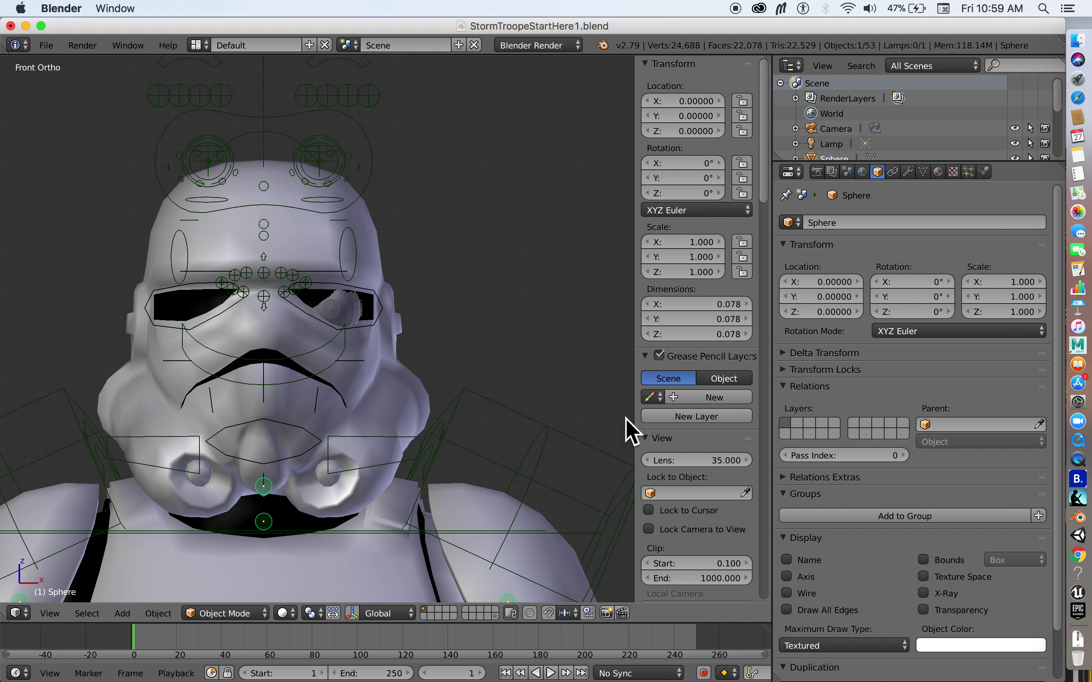
{"action": "scroll", "coordinate": [681, 424], "scroll_direction": "down", "scroll_amount": 10}
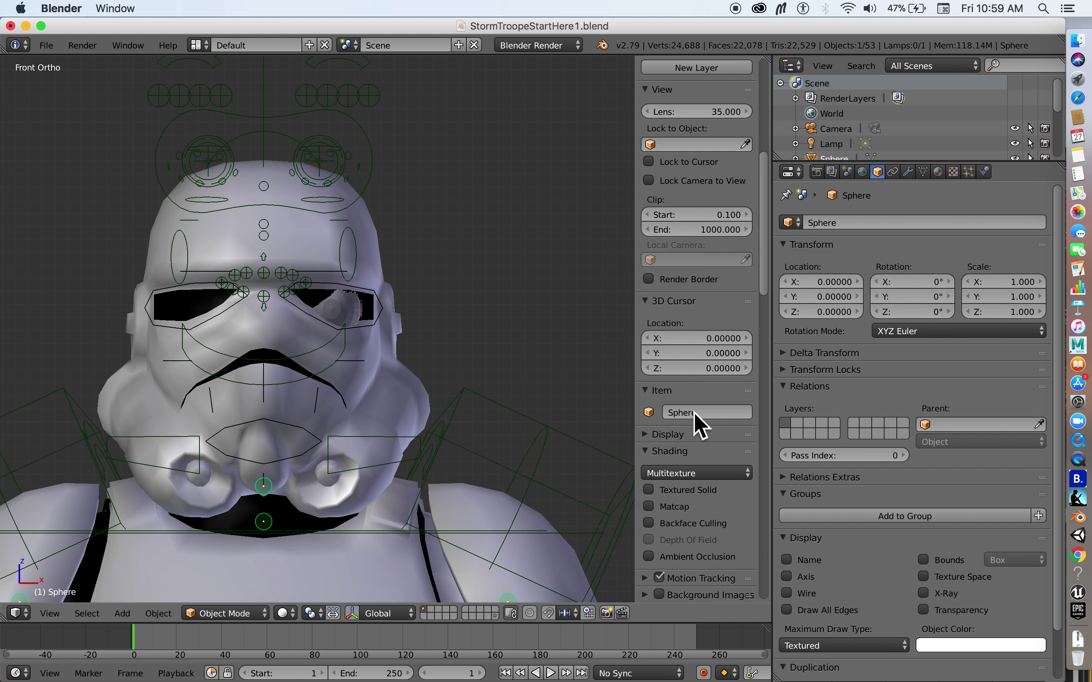
{"action": "scroll", "coordinate": [694, 412], "scroll_direction": "down", "scroll_amount": 20}
{"action": "scroll", "coordinate": [707, 444], "scroll_direction": "down", "scroll_amount": 20}
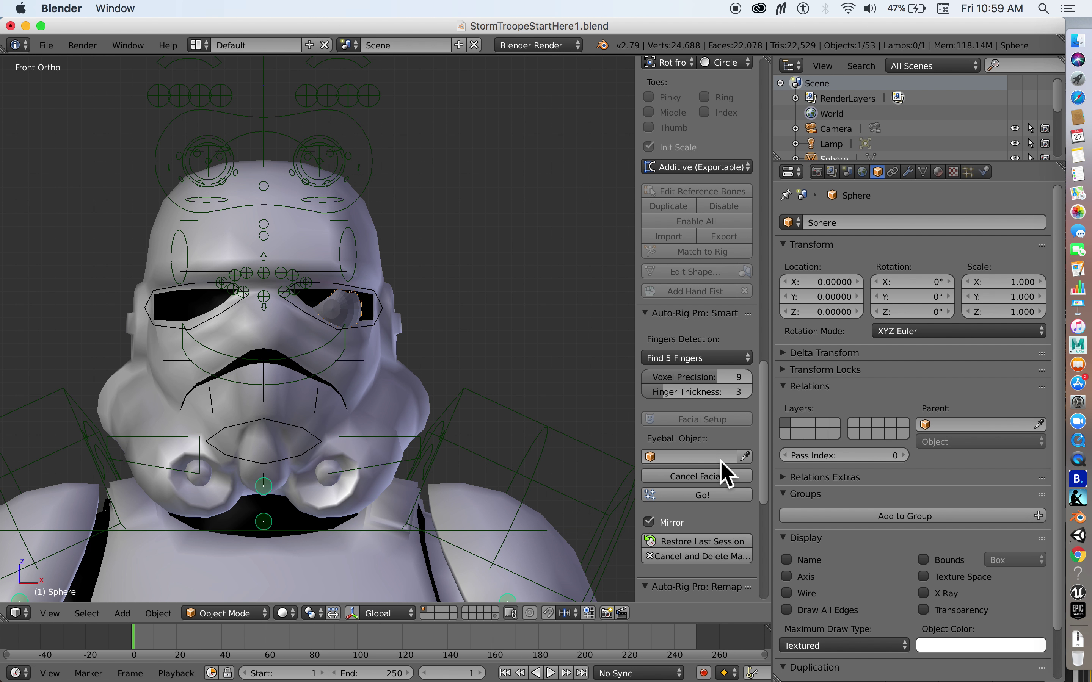
{"action": "left_click", "coordinate": [741, 456]}
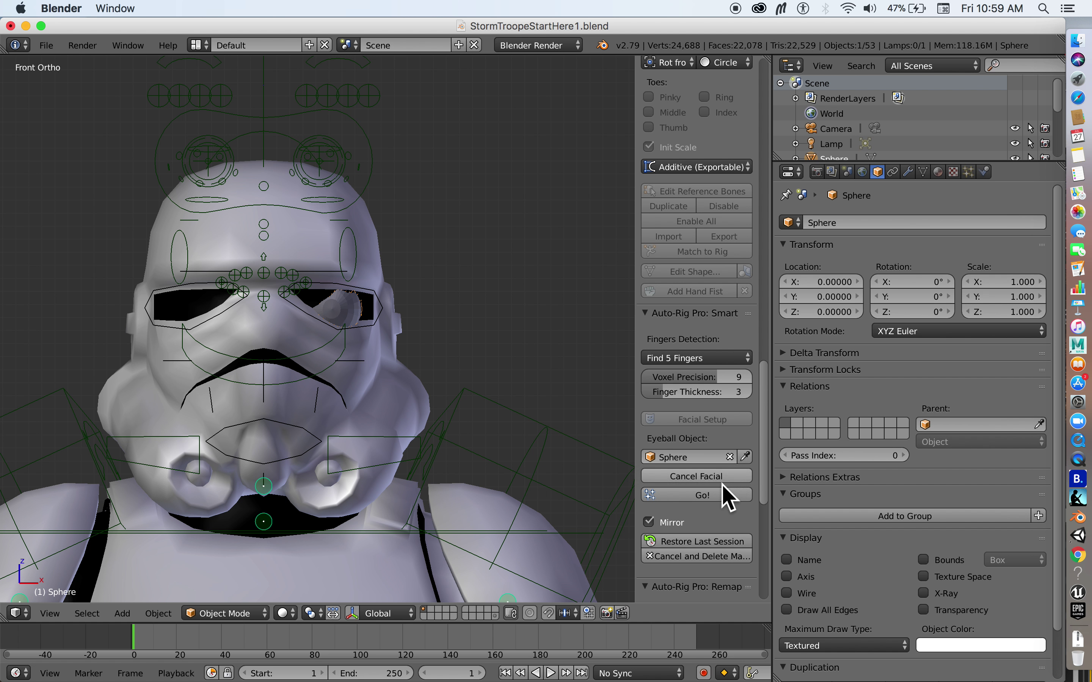
{"action": "scroll", "coordinate": [401, 383], "scroll_direction": "down", "scroll_amount": 4}
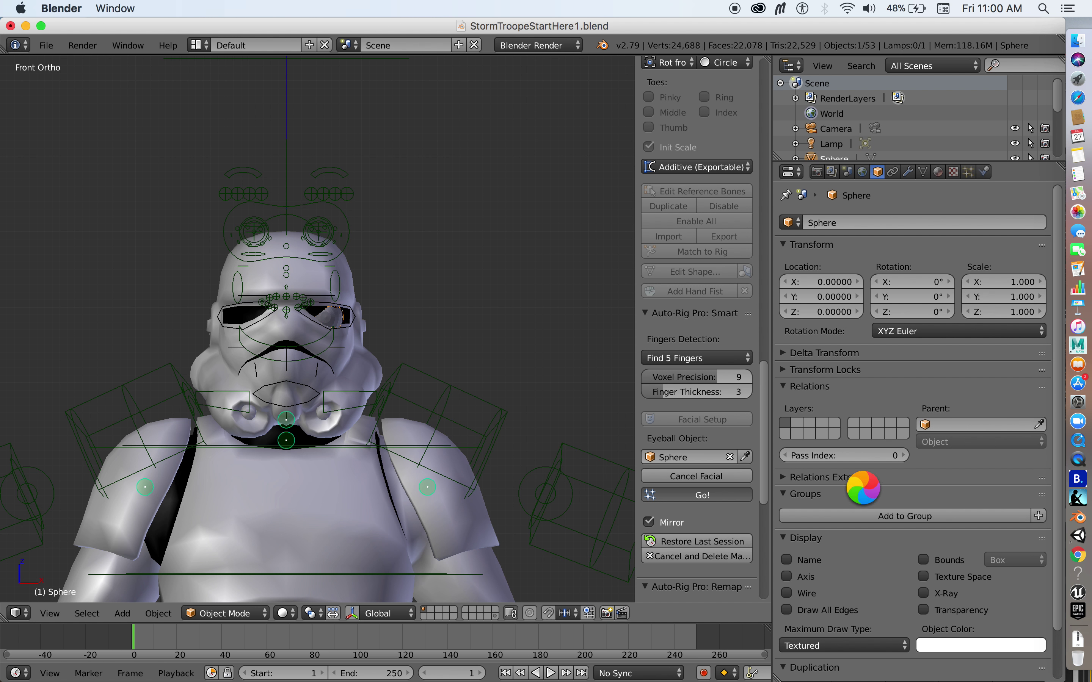
{"action": "right_click", "coordinate": [1079, 460]}
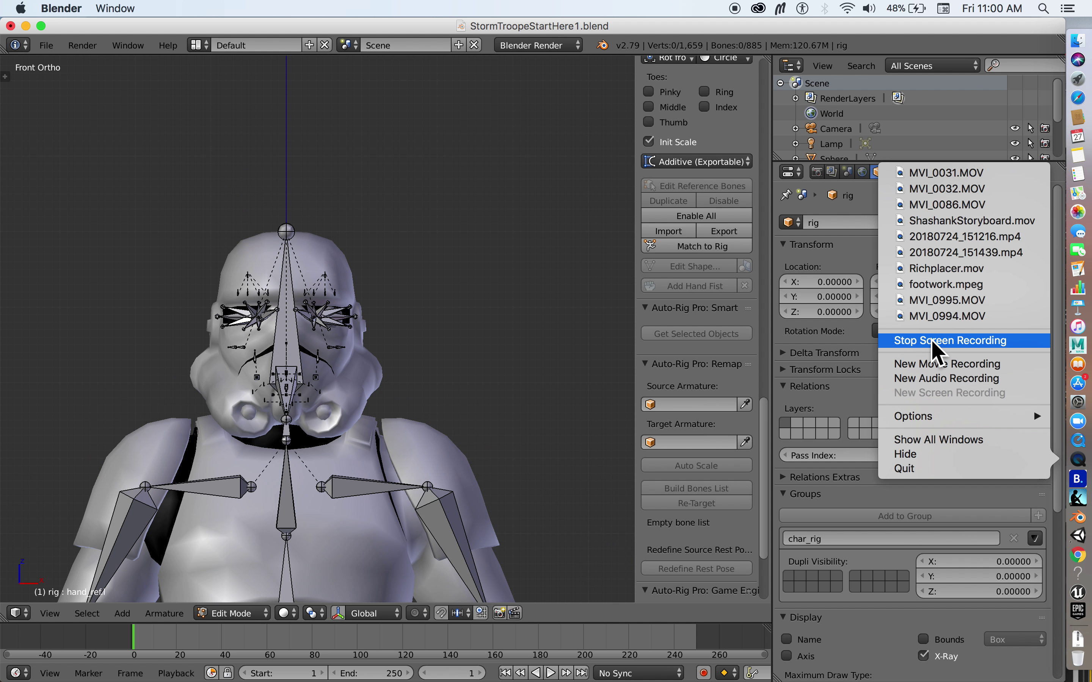